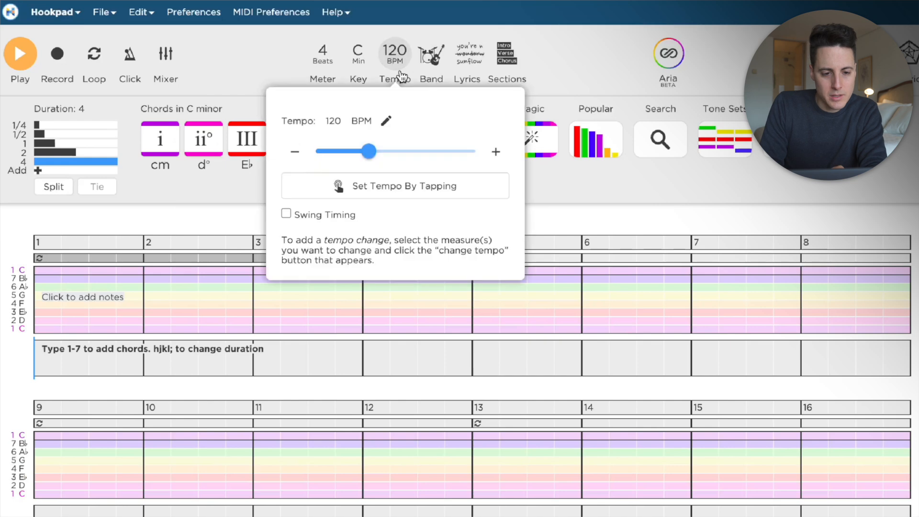
# Fill measures 1 to 4 with one four-beat i (cm) chord each
pyautogui.click(545, 59)
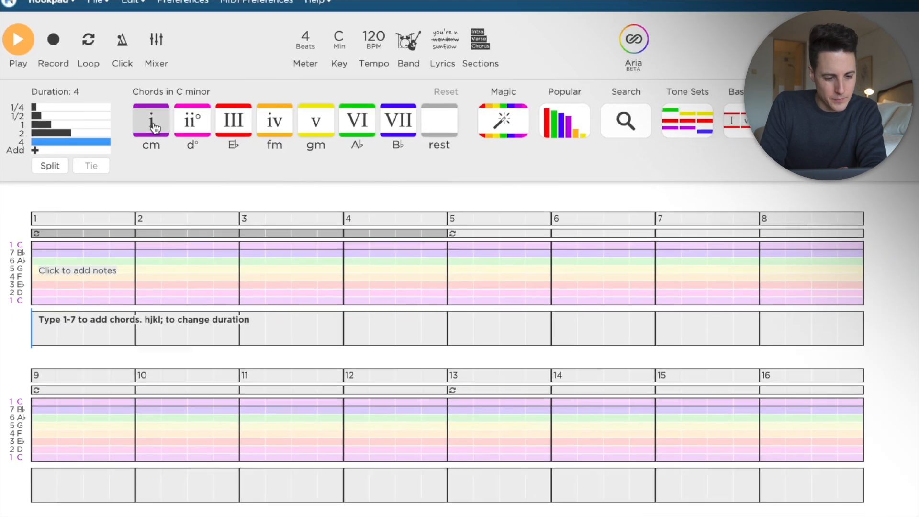
pyautogui.click(162, 143)
pyautogui.click(162, 143)
pyautogui.click(144, 105)
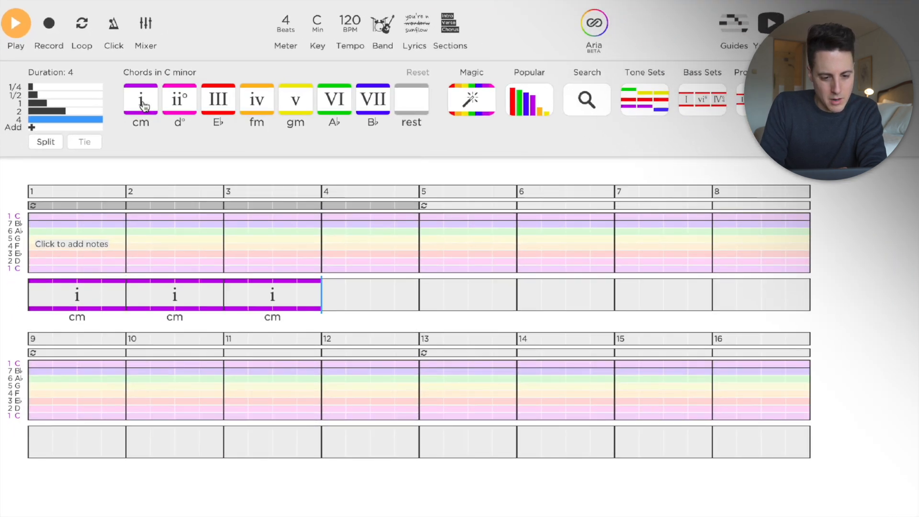
pyautogui.press('1')
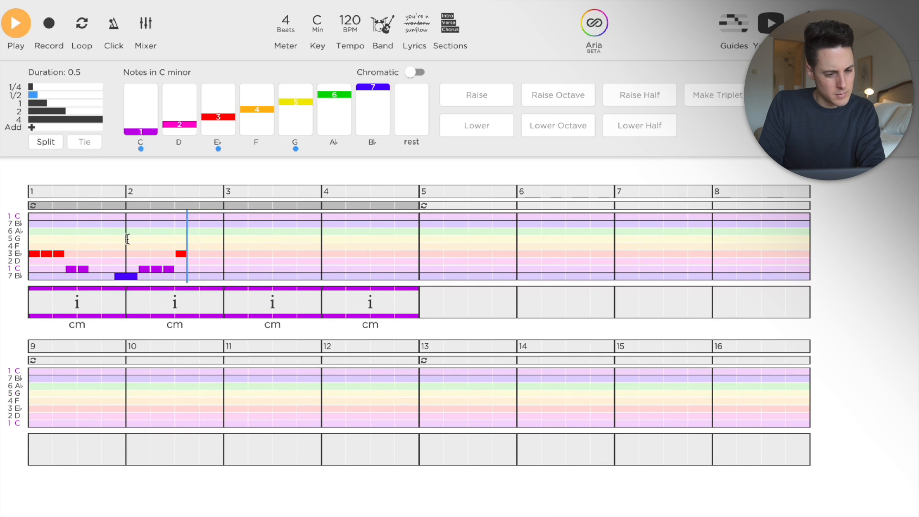
# Play back the opening melody and copy its notes from measures 1–2 to the start of measure 5
pyautogui.press('space')
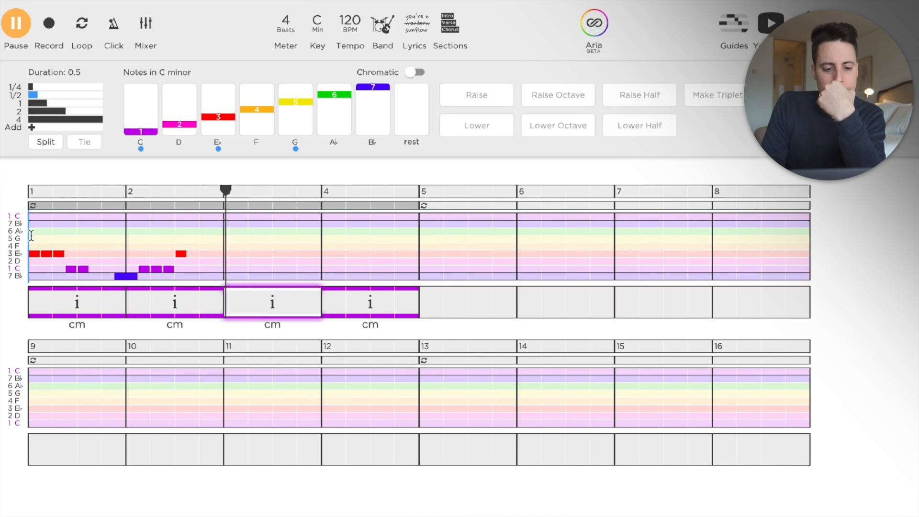
pyautogui.press('space')
pyautogui.moveTo(196, 245); pyautogui.dragTo(46, 284)
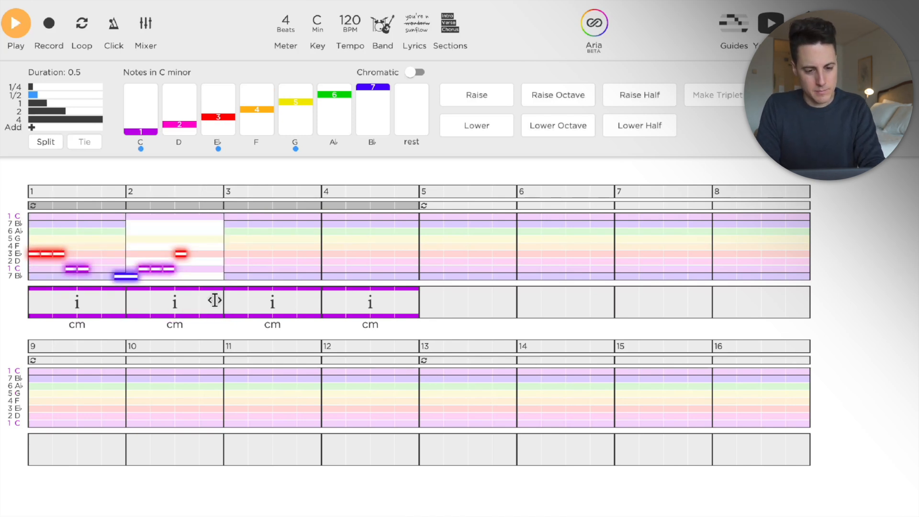
pyautogui.click(423, 225)
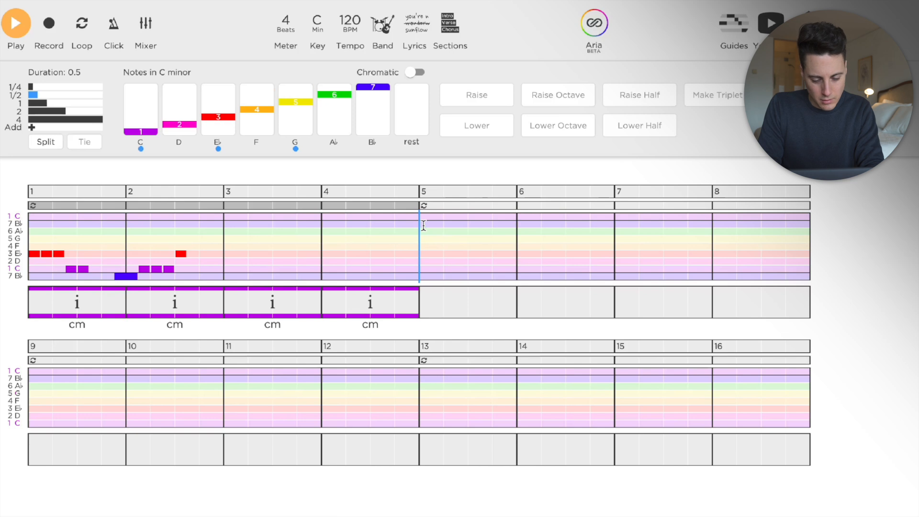
pyautogui.hotkey('ctrl', 'v')
# Fill measures 5 to 8 with one four-beat i (cm) chord each
pyautogui.click(451, 298)
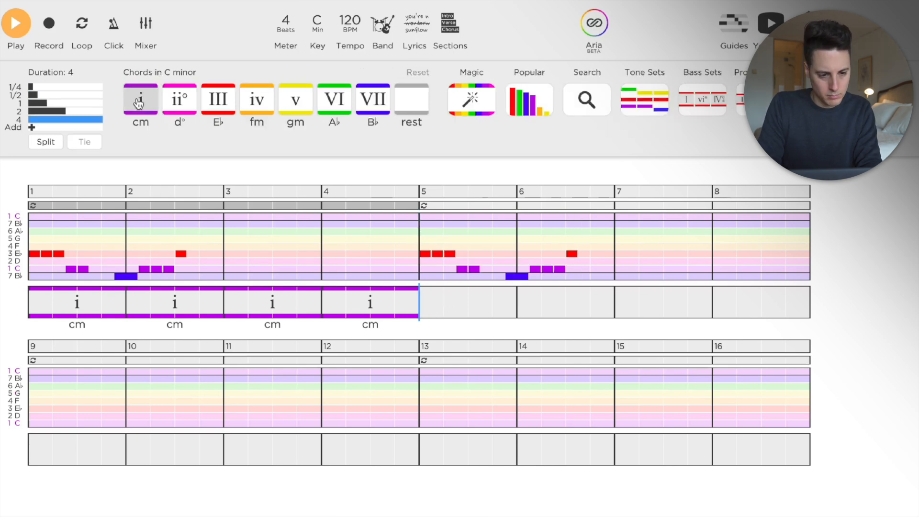
pyautogui.click(139, 102)
pyautogui.click(139, 102)
pyautogui.click(139, 103)
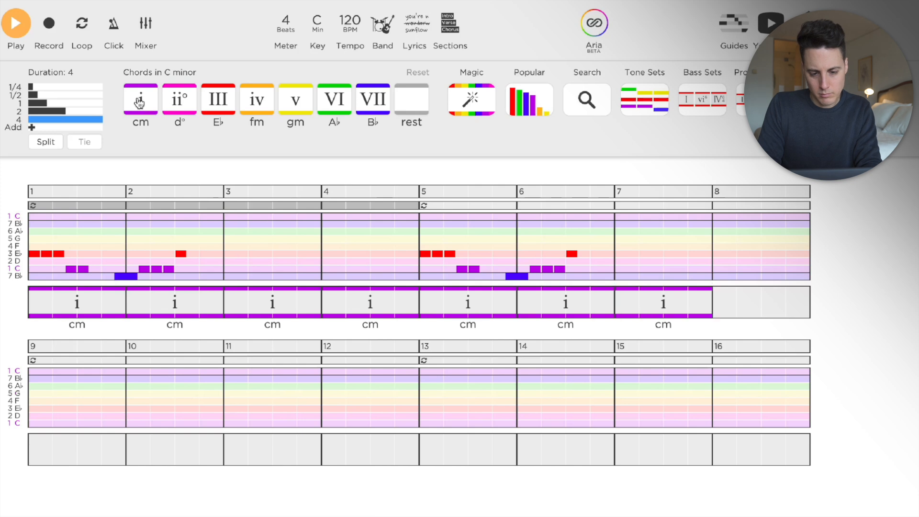
pyautogui.click(140, 102)
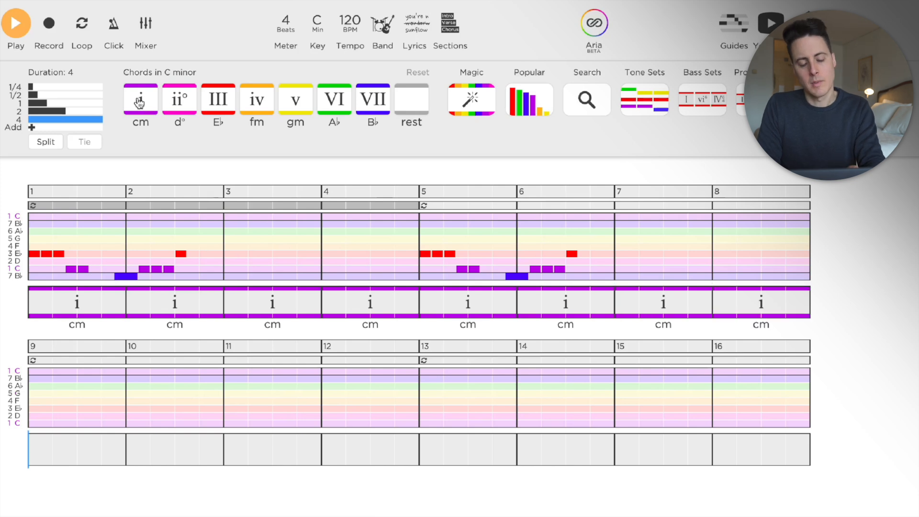
# Change the first two copied notes in measure 5 to G and F, and the last note in measure 6 to low G
pyautogui.click(426, 254)
pyautogui.press('5')
pyautogui.press('4')
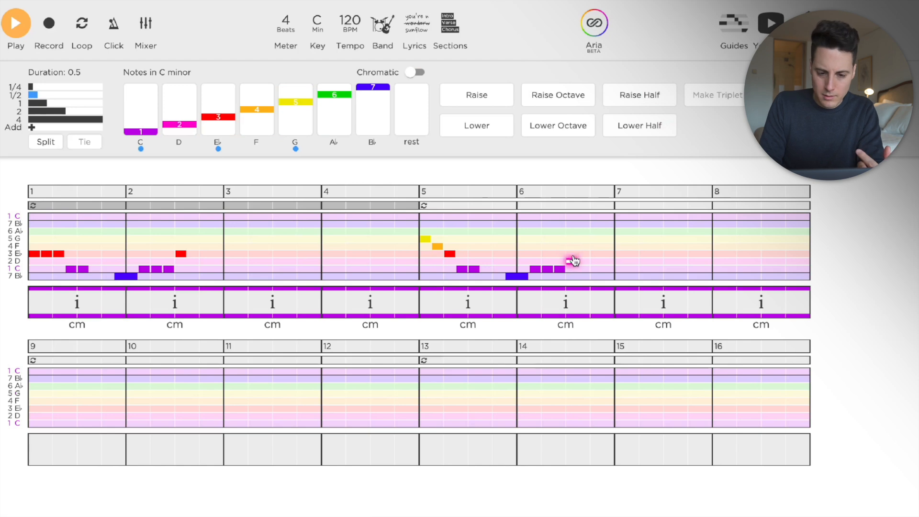
pyautogui.press('5')
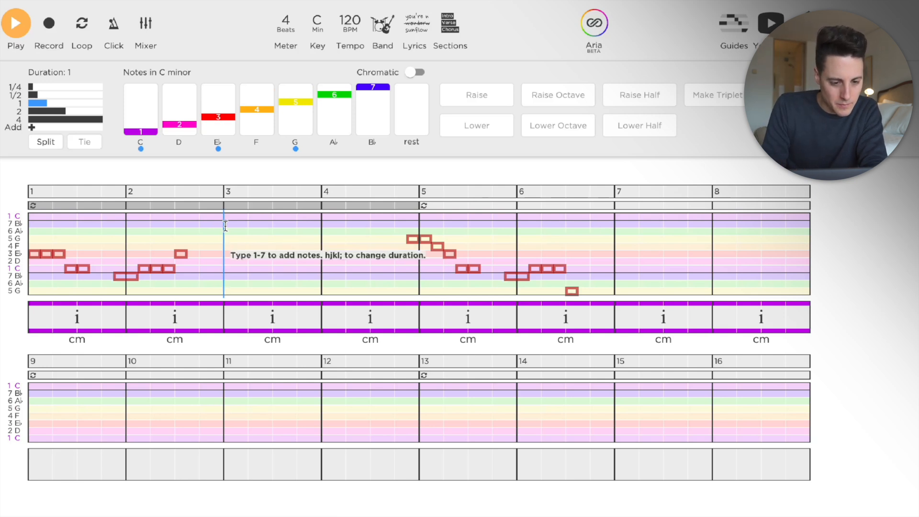
# Build a descending line of C, B♭, G, F and E♭ notes in measure 3, playing it back to check the timing
pyautogui.press('space')
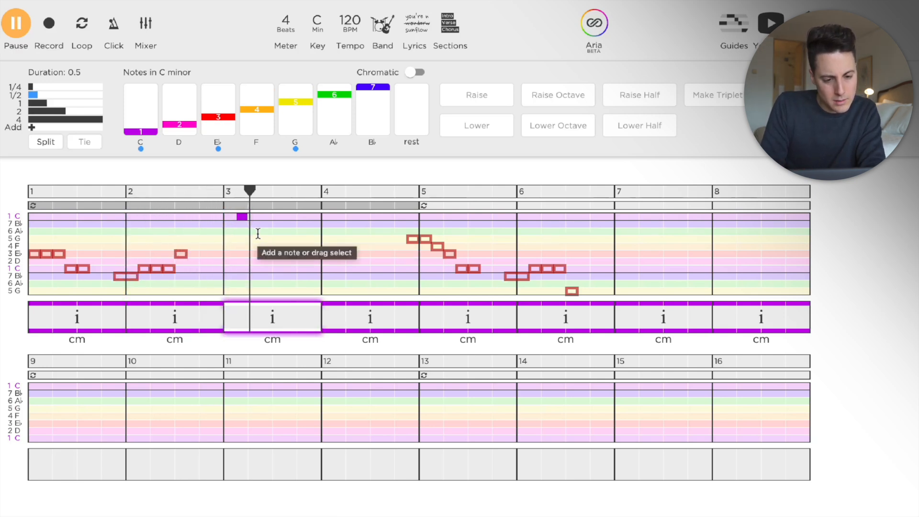
pyautogui.press('space')
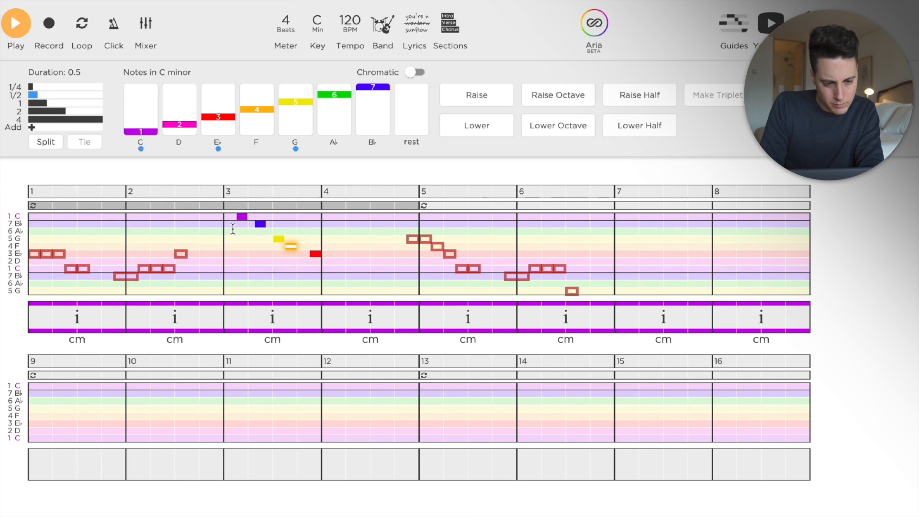
pyautogui.press('space')
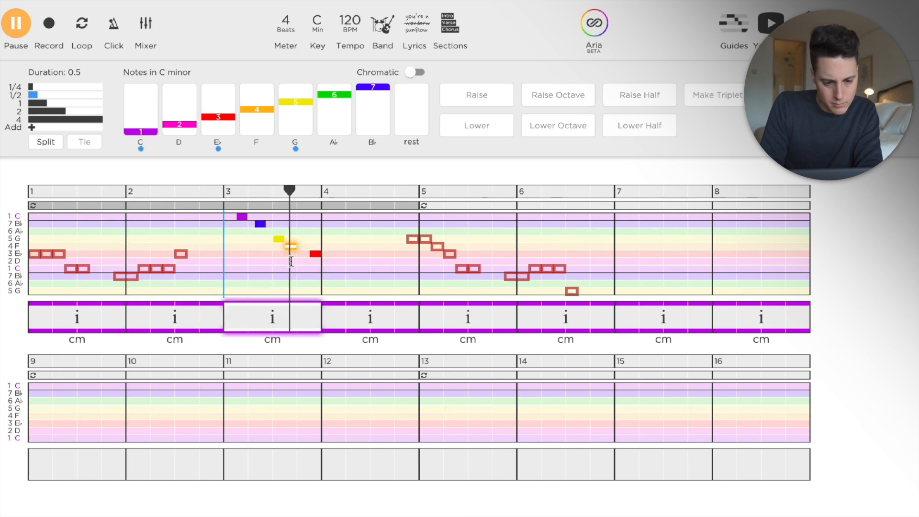
pyautogui.press('space')
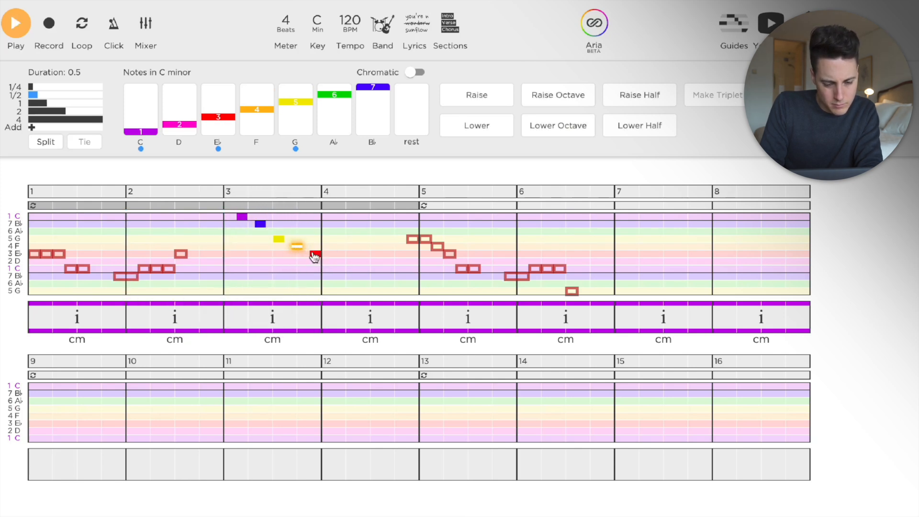
pyautogui.press('space')
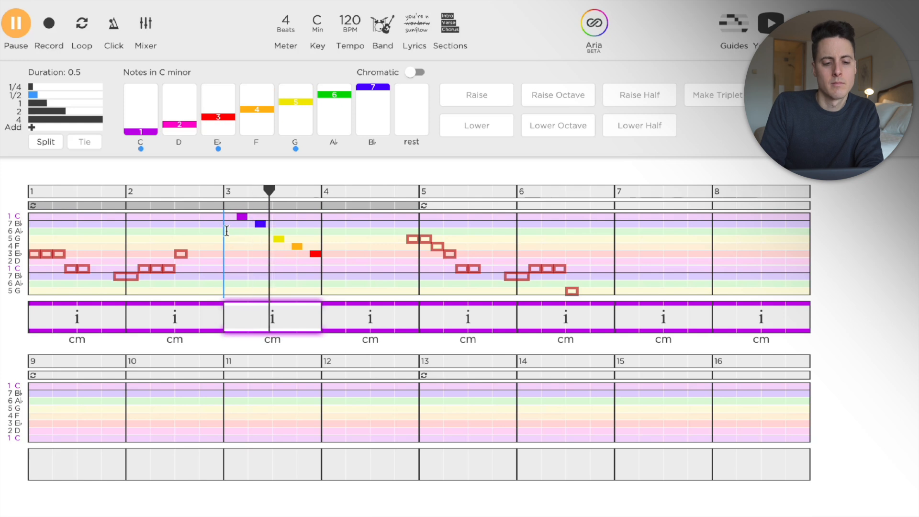
pyautogui.press('space')
# Continue the line in measure 4 with B♭, C, F, E♭ and C notes, and play back from measure 2
pyautogui.moveTo(406, 261); pyautogui.dragTo(340, 220)
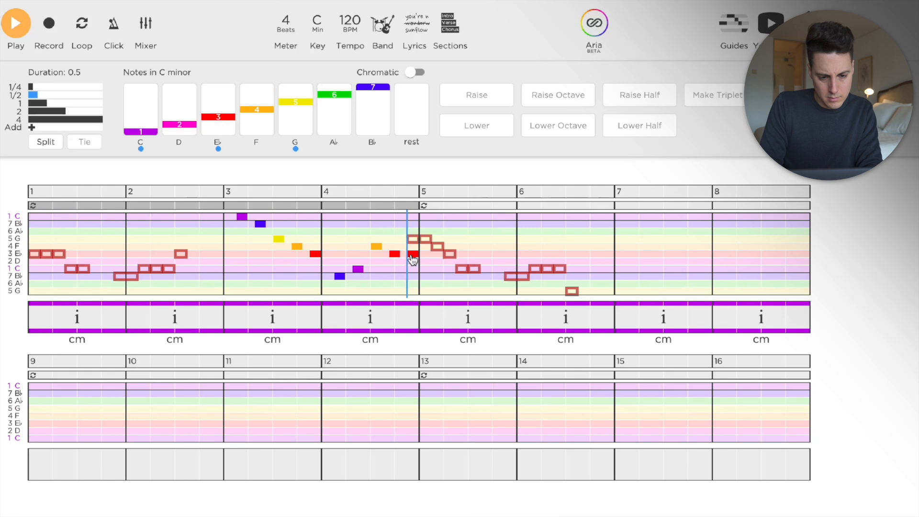
pyautogui.click(412, 257)
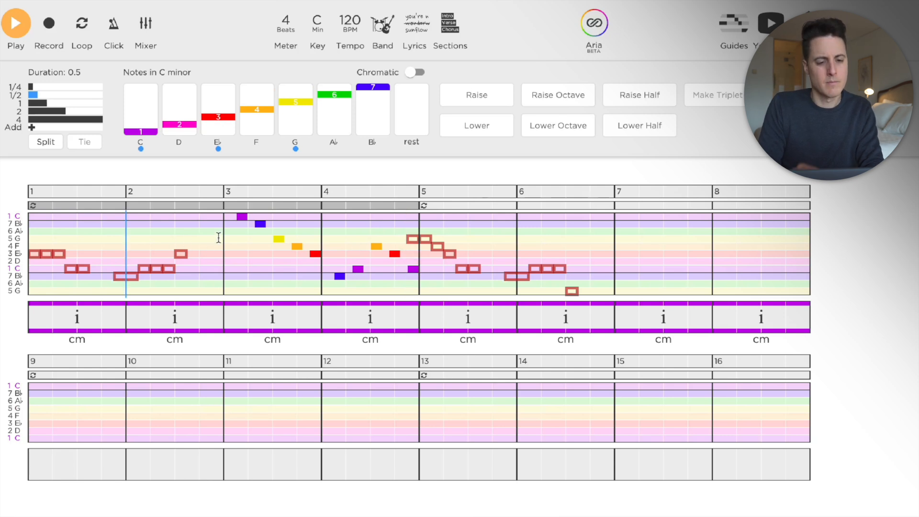
pyautogui.press('space')
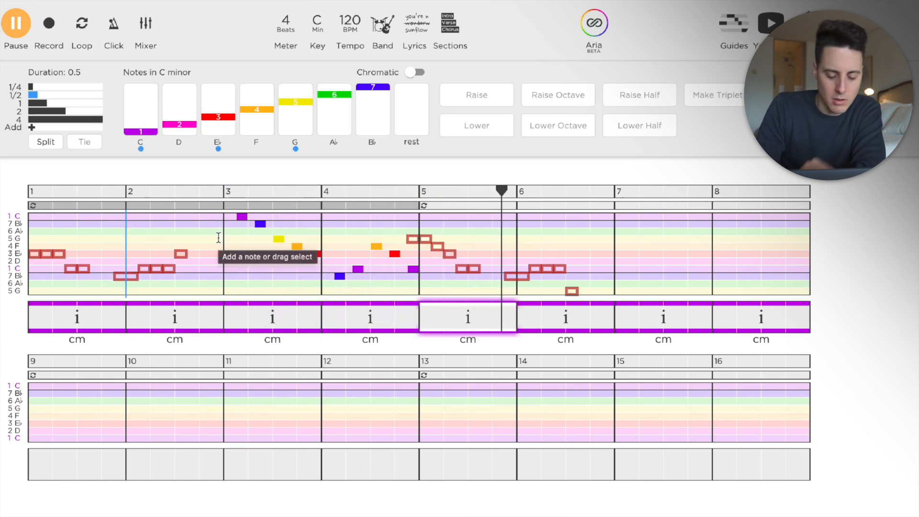
pyautogui.press('space')
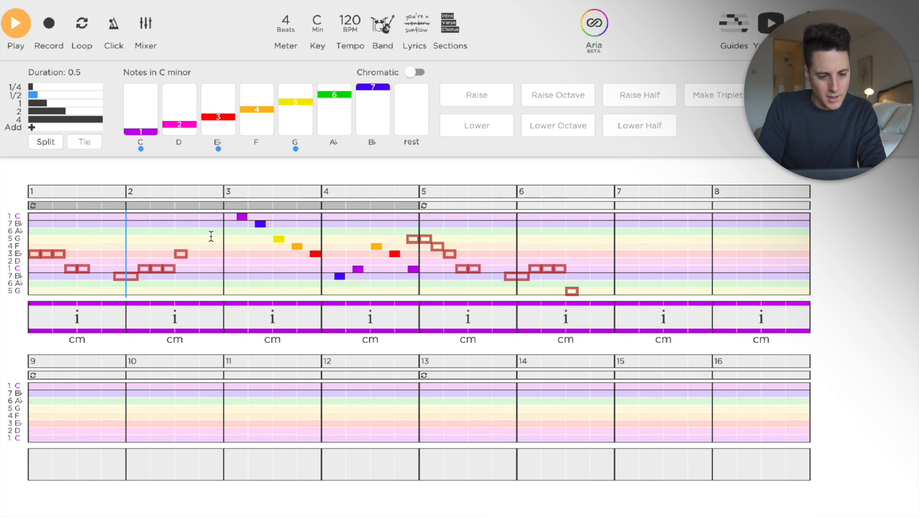
# Copy the answering notes of measures 3–4 into measures 7–8
pyautogui.moveTo(225, 216); pyautogui.dragTo(406, 293)
pyautogui.click(229, 235)
# Insert eight measures after measures 1–8 and duplicate those eight measures into measures 9–16
pyautogui.moveTo(31, 191); pyautogui.dragTo(777, 168)
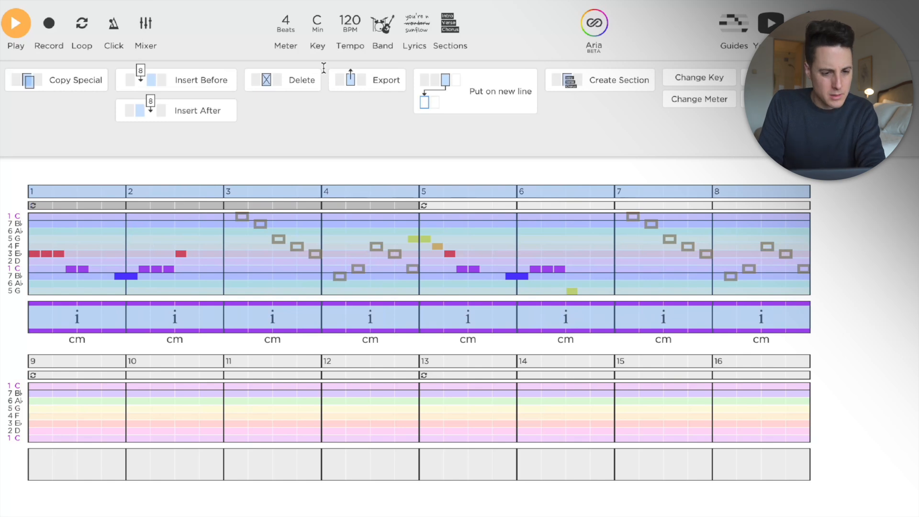
pyautogui.click(185, 111)
pyautogui.hotkey('ctrl', 'v')
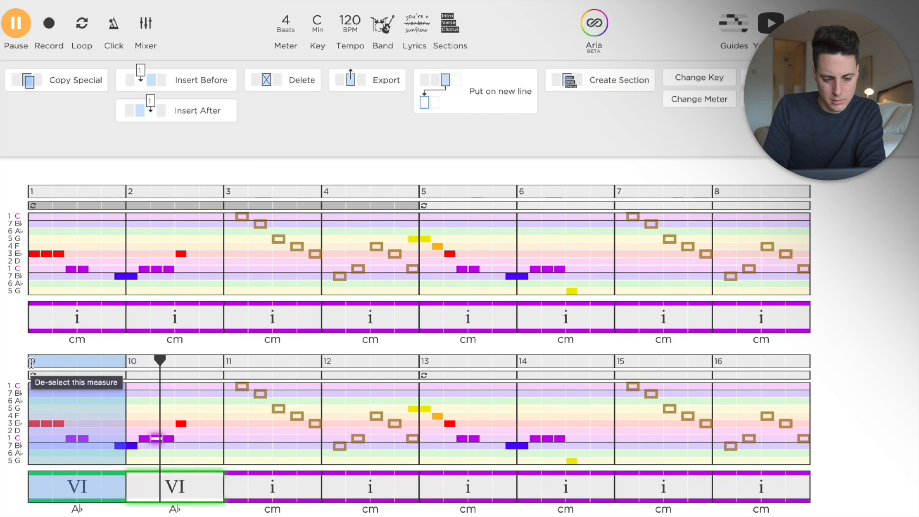
# Stop playback and undo the VI chord changes in measures 9 and 10
pyautogui.press('space')
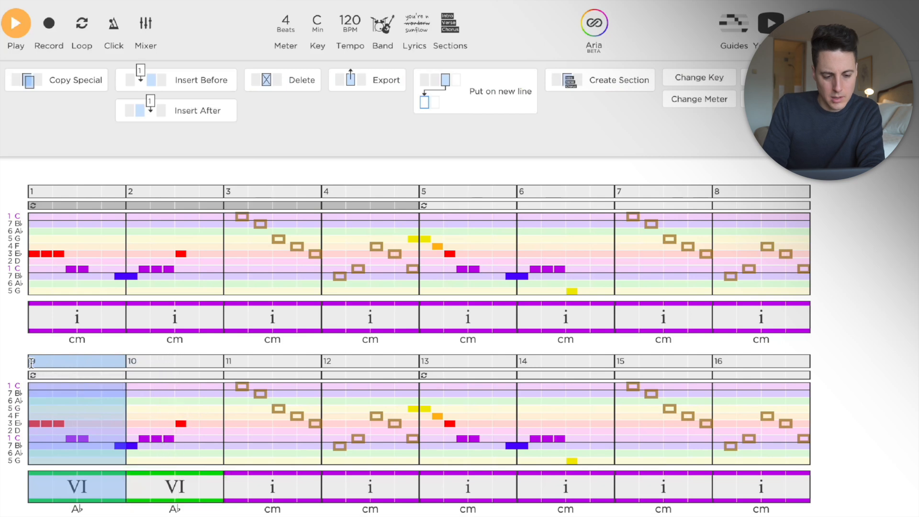
pyautogui.hotkey('ctrl', 'z')
pyautogui.hotkey('ctrl', 'z')
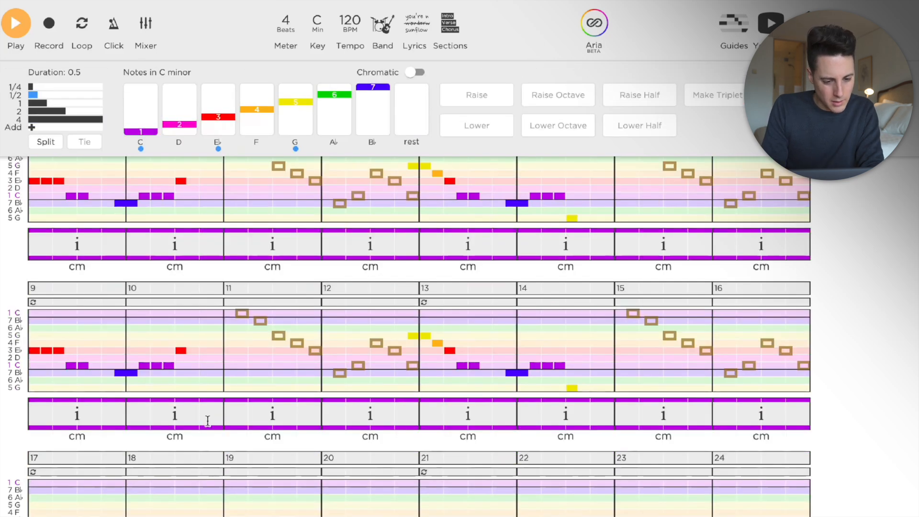
# Change the chords in measures 11–12 to VI (A♭) and those in measures 13–14 to iv (fm)
pyautogui.click(230, 416)
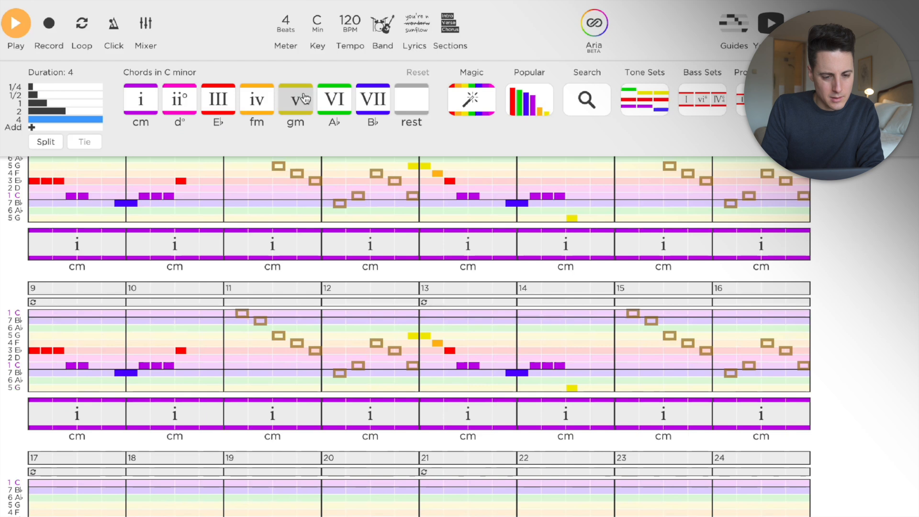
pyautogui.click(331, 104)
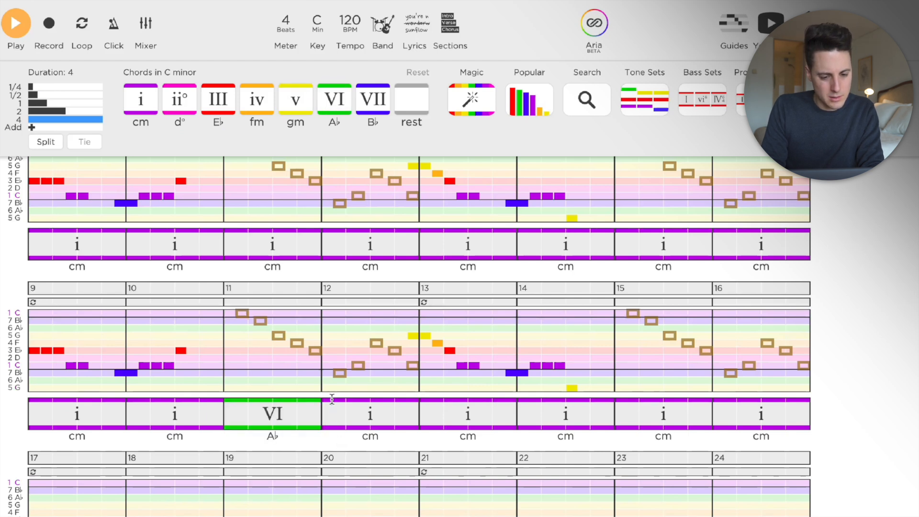
pyautogui.click(342, 110)
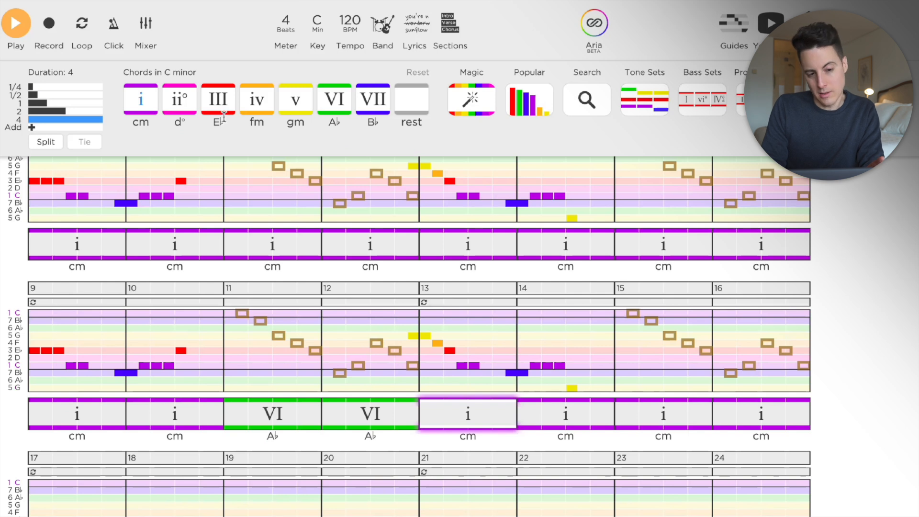
pyautogui.click(245, 112)
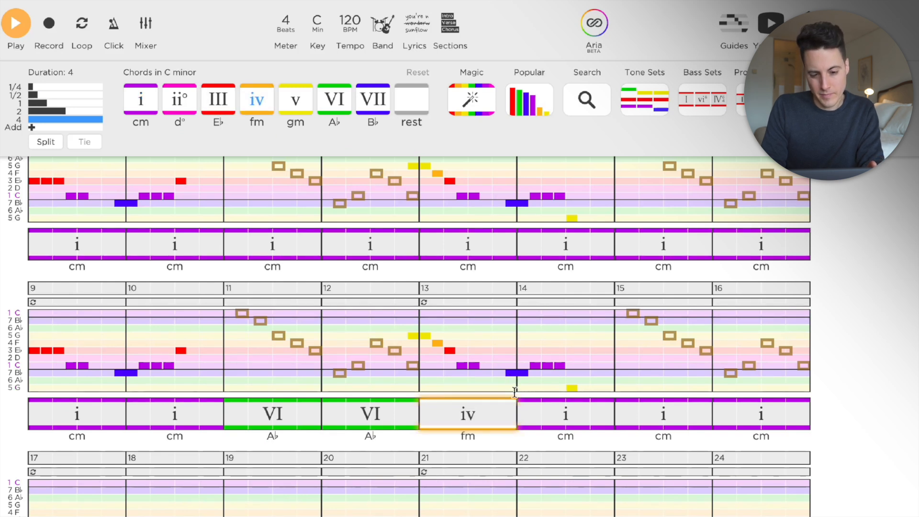
pyautogui.click(257, 110)
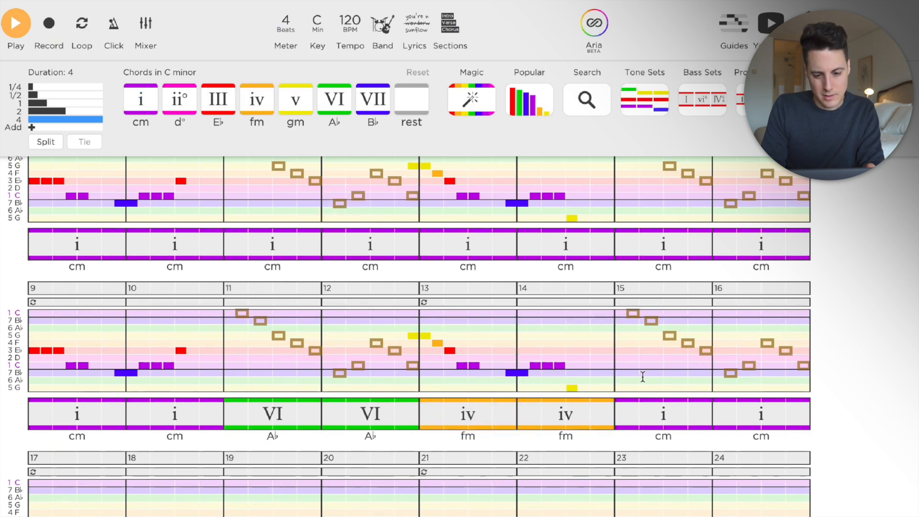
# Try a v (gm) chord in measure 16 and delete it from the measure
pyautogui.click(304, 102)
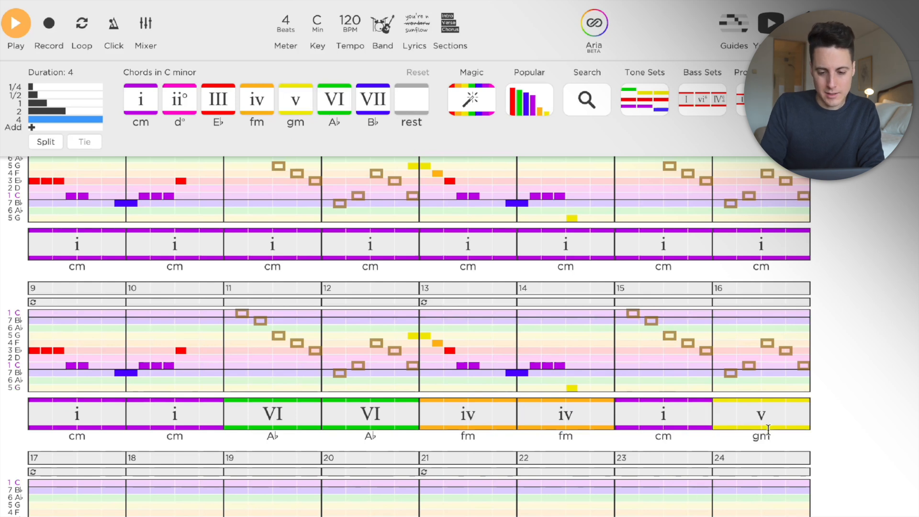
pyautogui.click(784, 421)
pyautogui.press('BackSpace')
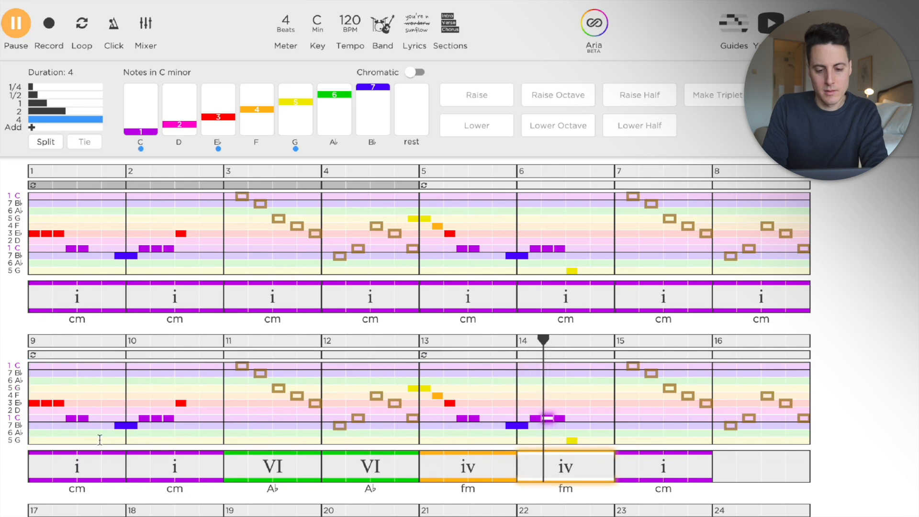
# Stop playback, change the chord in measure 14 to v (gm), and play back from measure 13
pyautogui.press('space')
pyautogui.click(560, 479)
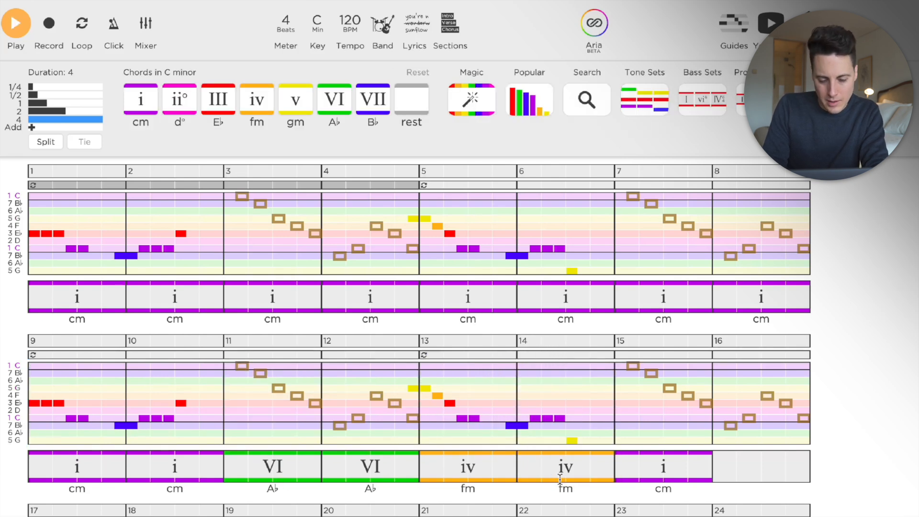
pyautogui.click(549, 475)
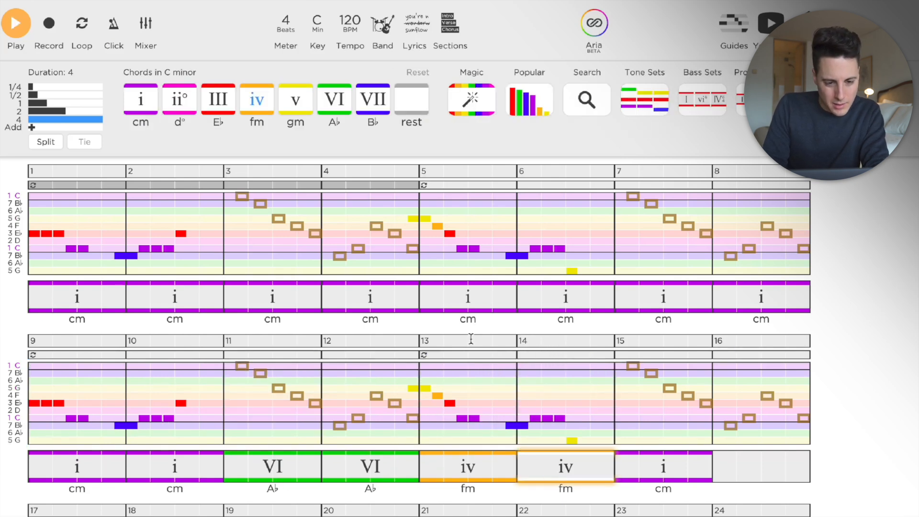
pyautogui.click(302, 111)
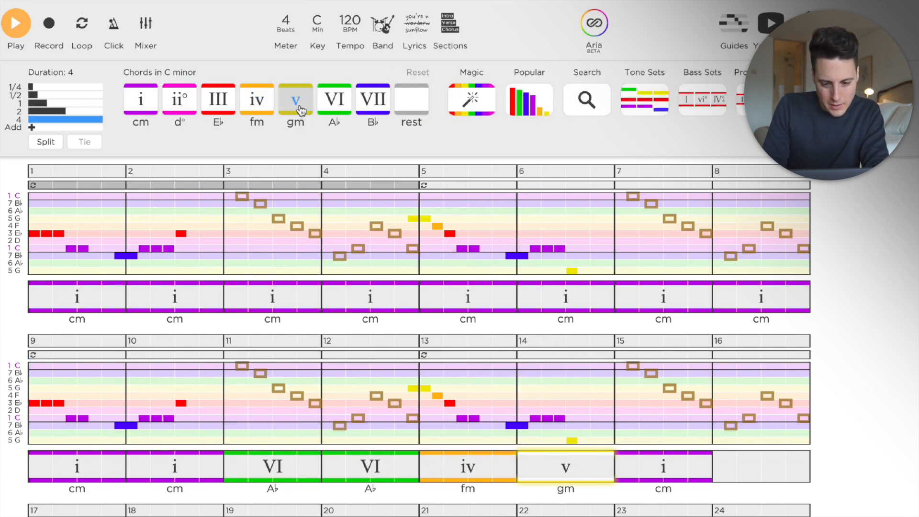
pyautogui.click(426, 390)
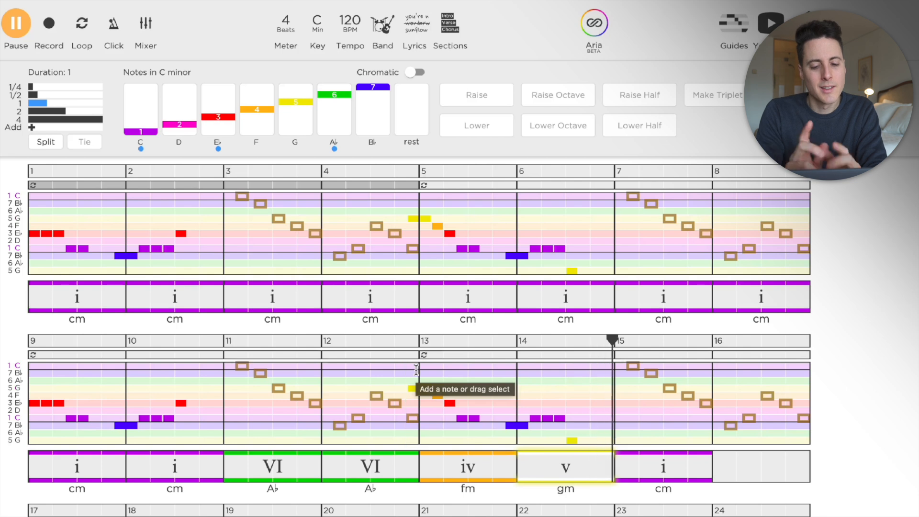
# Stop playback, delete the response-voice melody notes in measures 15–16, and play back the passage
pyautogui.press('space')
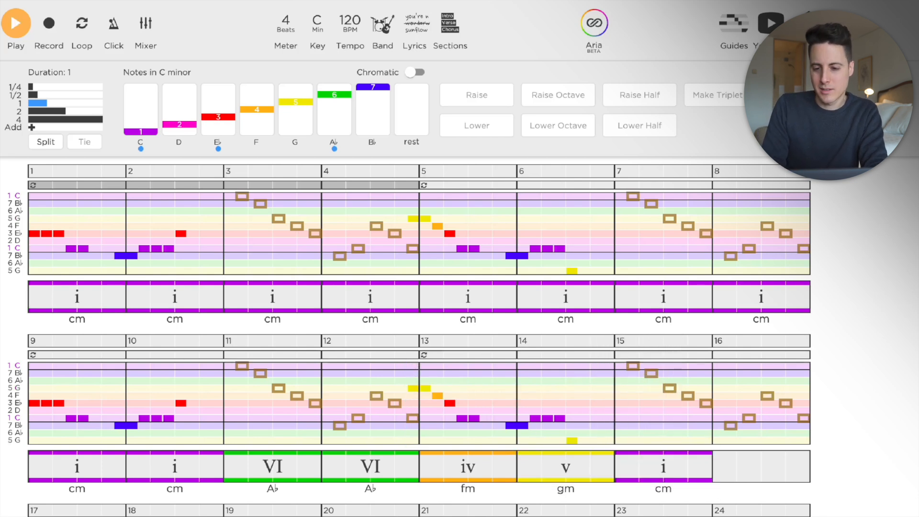
pyautogui.press('Down')
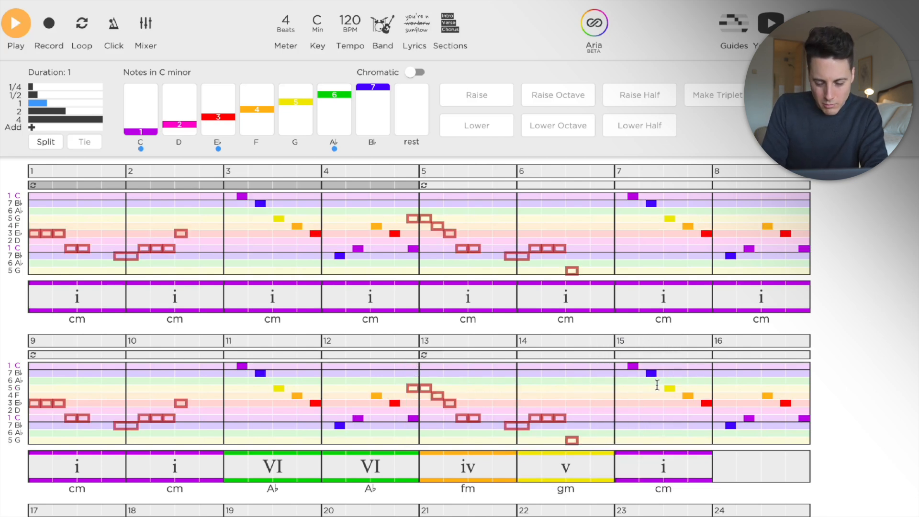
pyautogui.moveTo(617, 365); pyautogui.dragTo(837, 435)
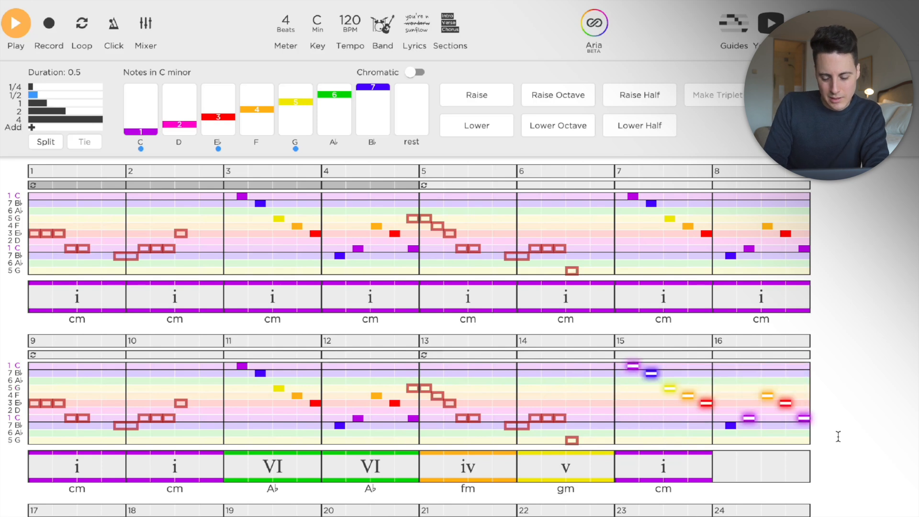
pyautogui.press('Delete')
pyautogui.press('Delete')
pyautogui.press('space')
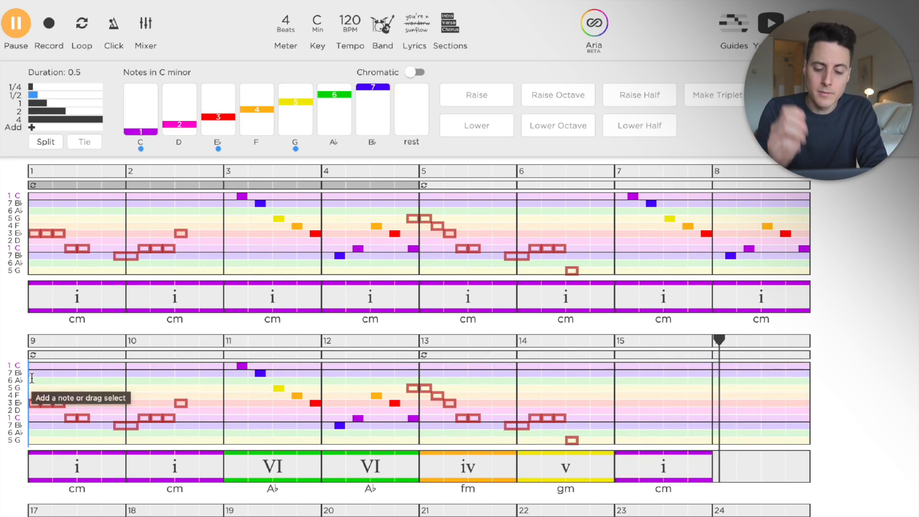
# Enter a half-beat run of C, B♭, G, F, E♭, C, B♭, C in measure 15 and play it back
pyautogui.press('space')
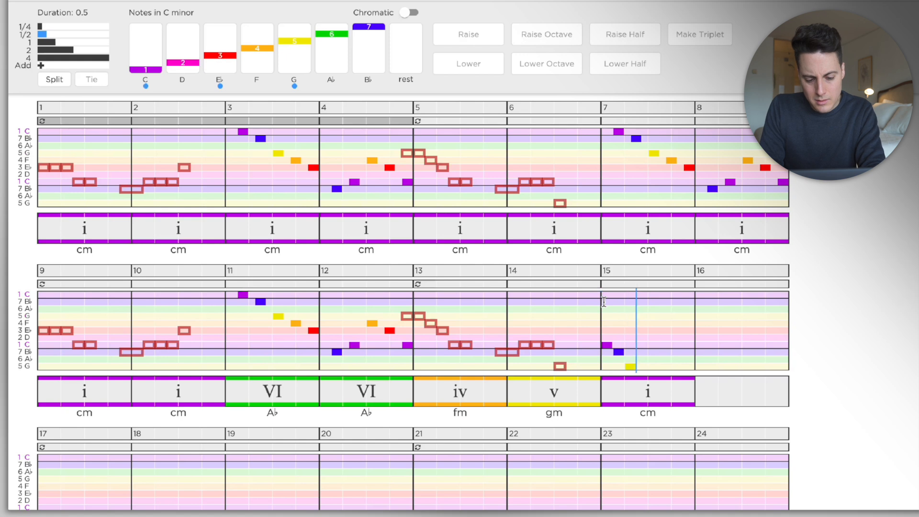
pyautogui.press('4')
pyautogui.press('3')
pyautogui.press('2')
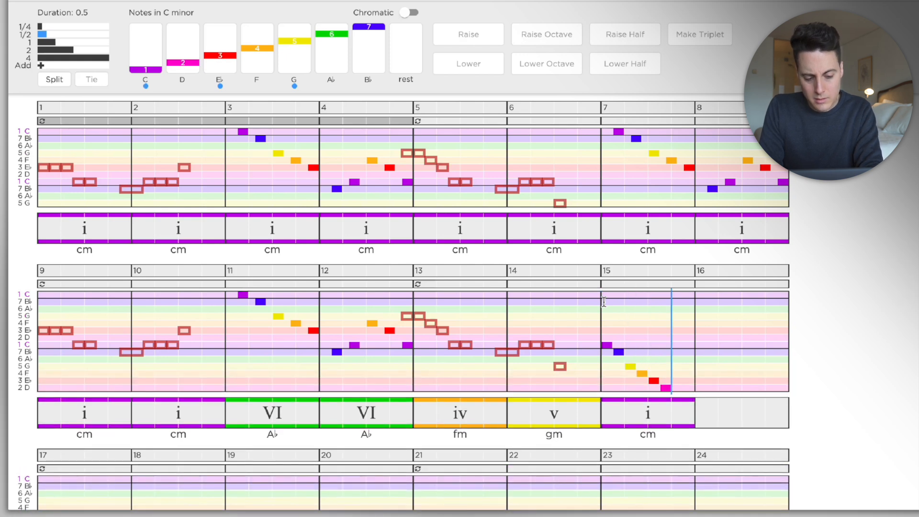
pyautogui.press('1')
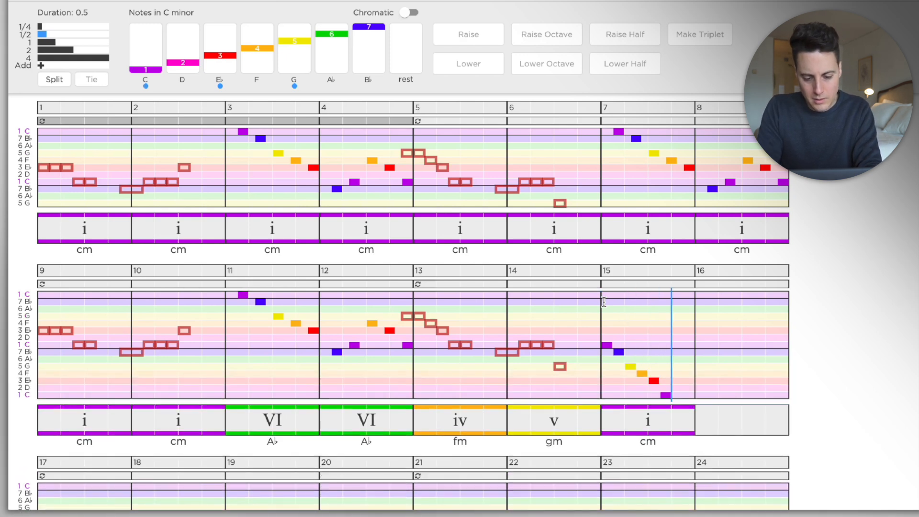
pyautogui.press('7')
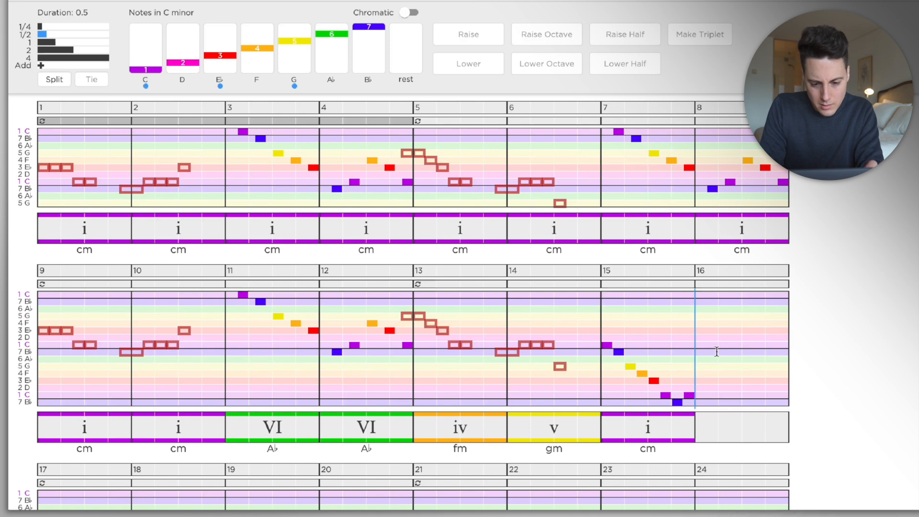
pyautogui.press('space')
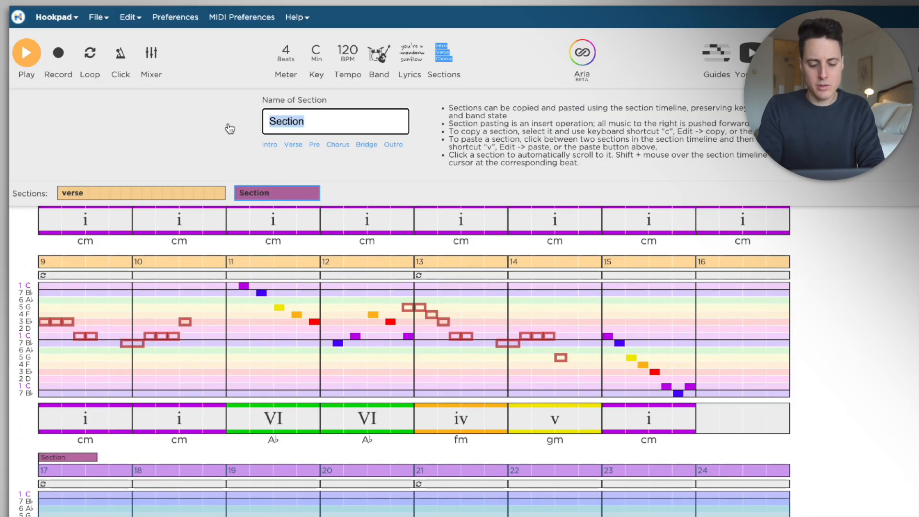
# Name the section starting at measure 17 "chorus" and place the melody cursor at its start
pyautogui.write('chorus')
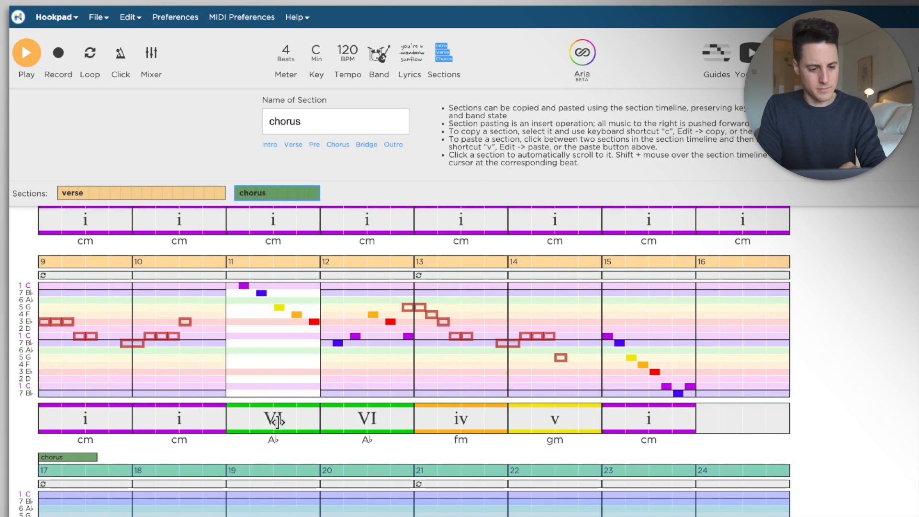
pyautogui.scroll(-1, 248, 432)
pyautogui.press('Return')
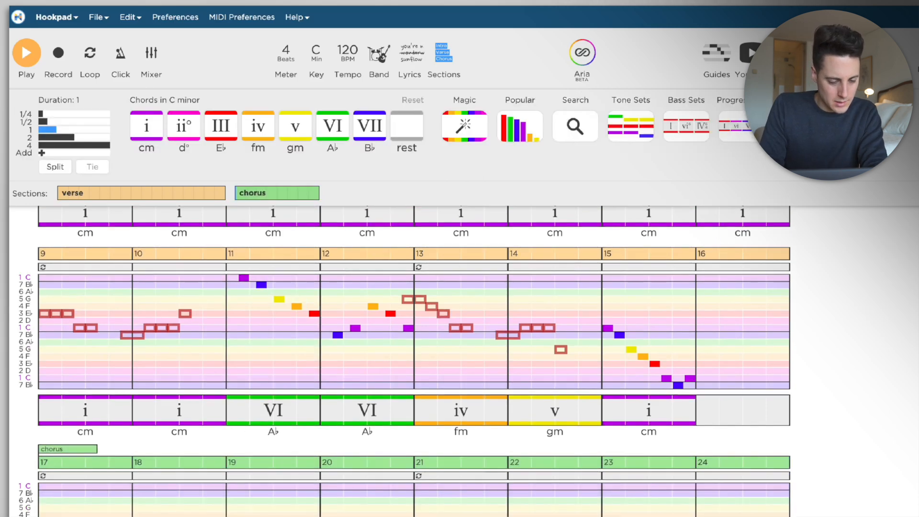
pyautogui.click(46, 498)
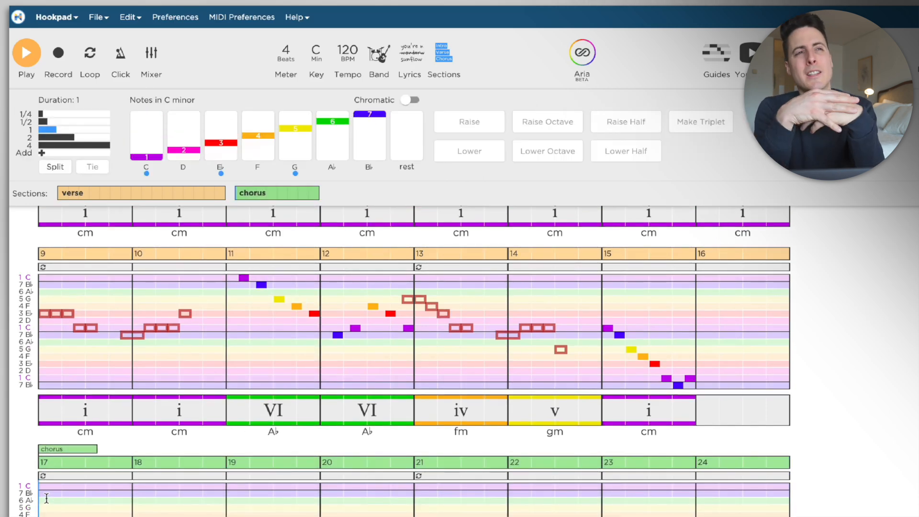
# Play back the chorus chords from measure 17, replay them with the chorus melody, and stop playback
pyautogui.press('space')
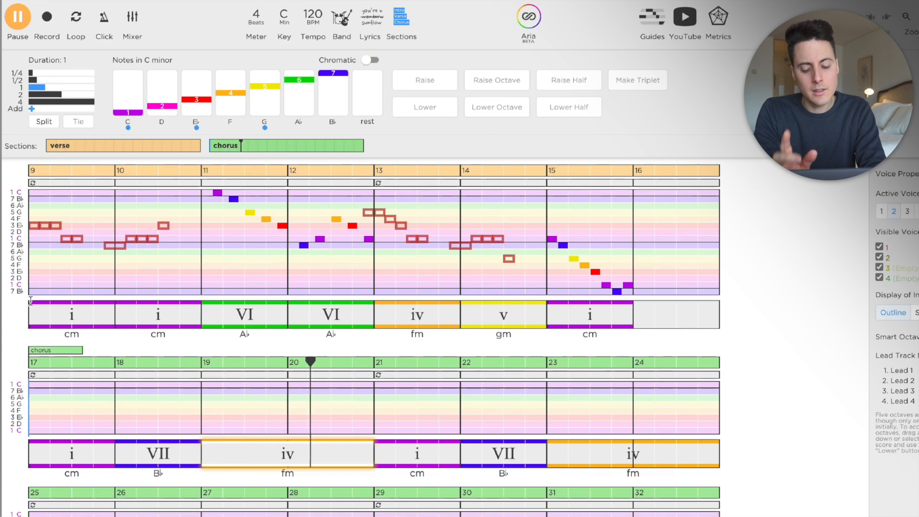
pyautogui.press('space')
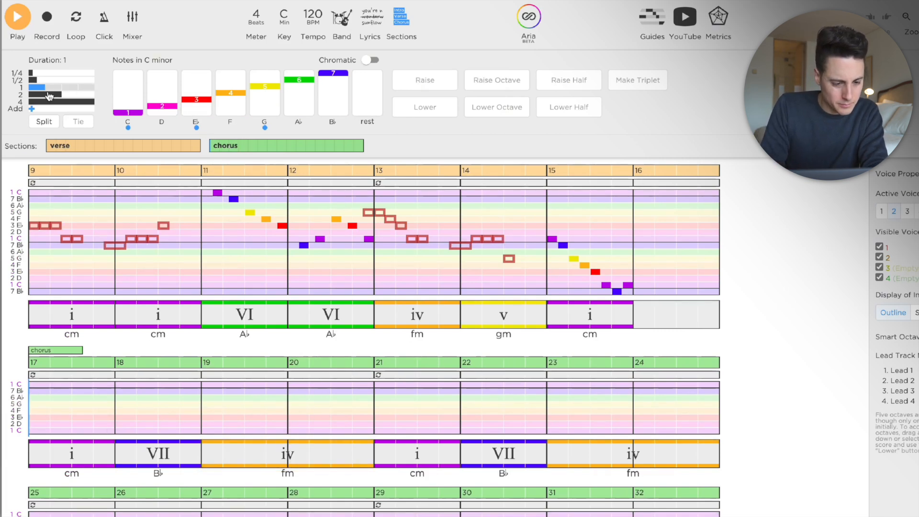
pyautogui.press('space')
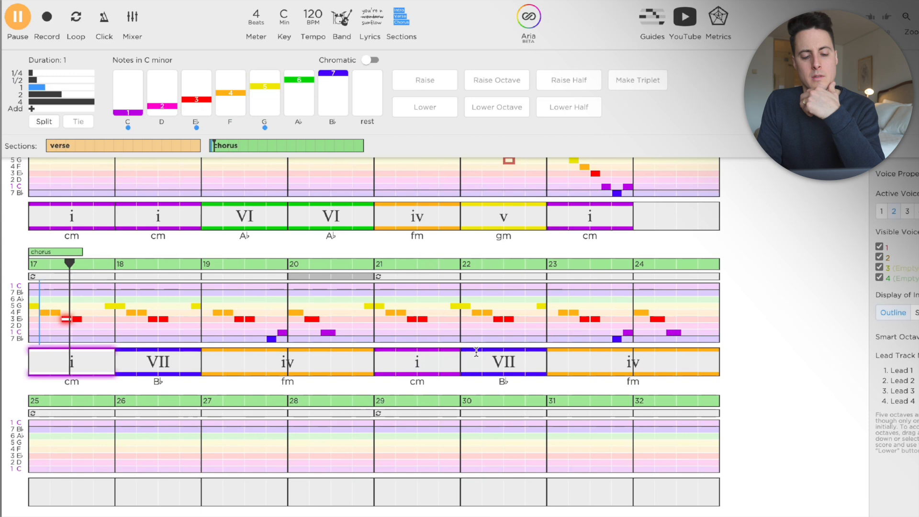
pyautogui.scroll(2, 477, 353)
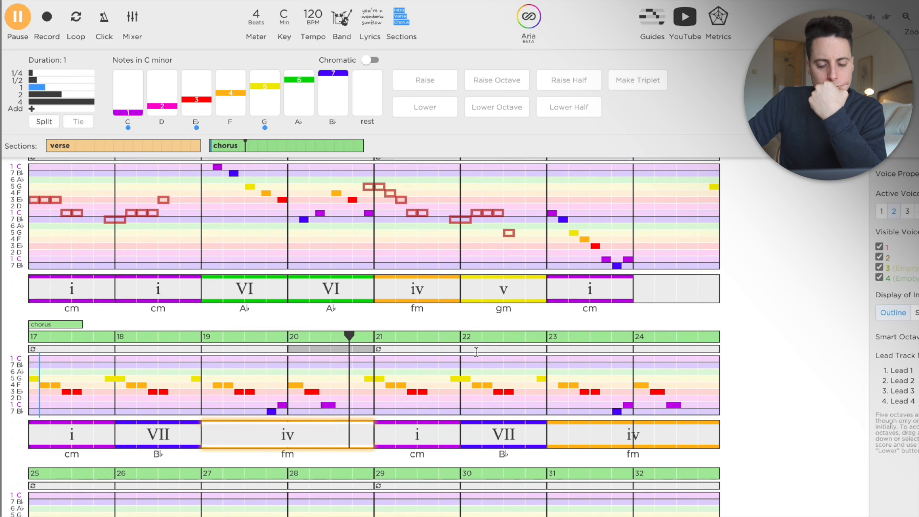
pyautogui.press('space')
# Open the band settings, set the Lead 2 sound to the Clean Lead Guitar with Smart style, and audition the verse
pyautogui.scroll(2, 306, 256)
pyautogui.press('b')
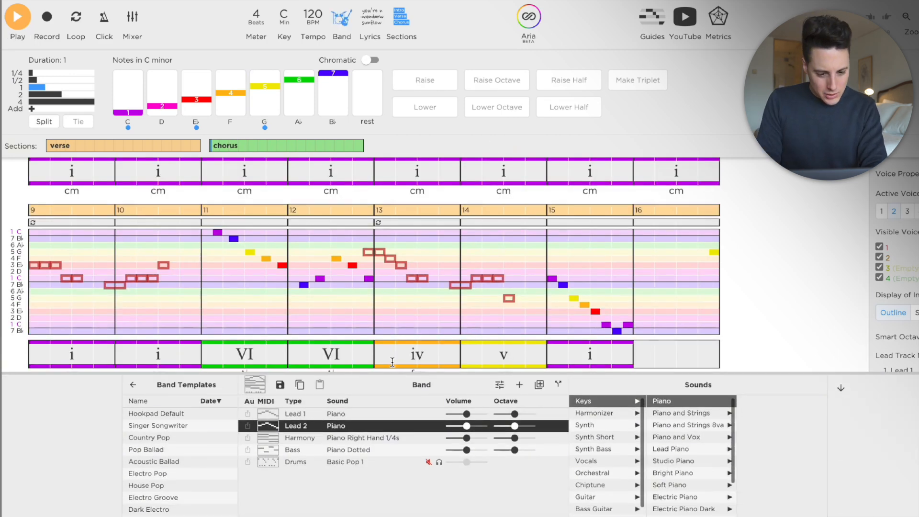
pyautogui.click(393, 361)
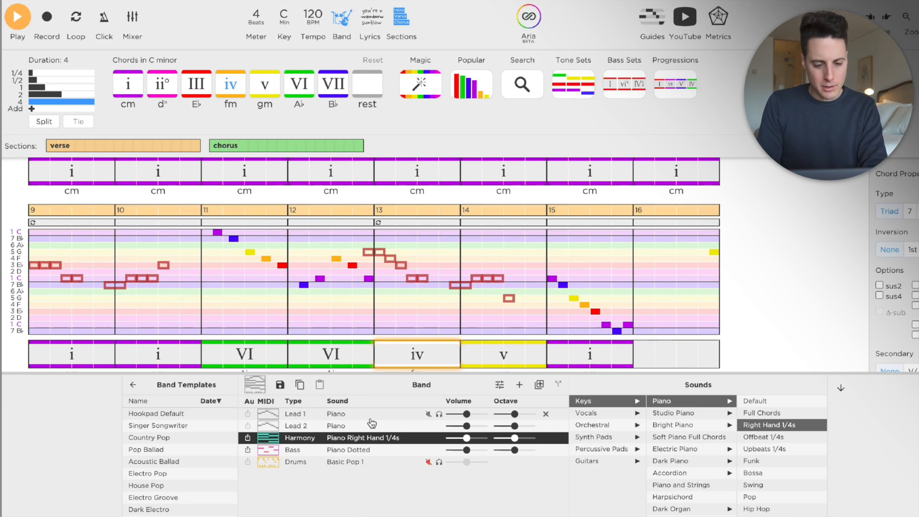
pyautogui.scroll(3, 228, 233)
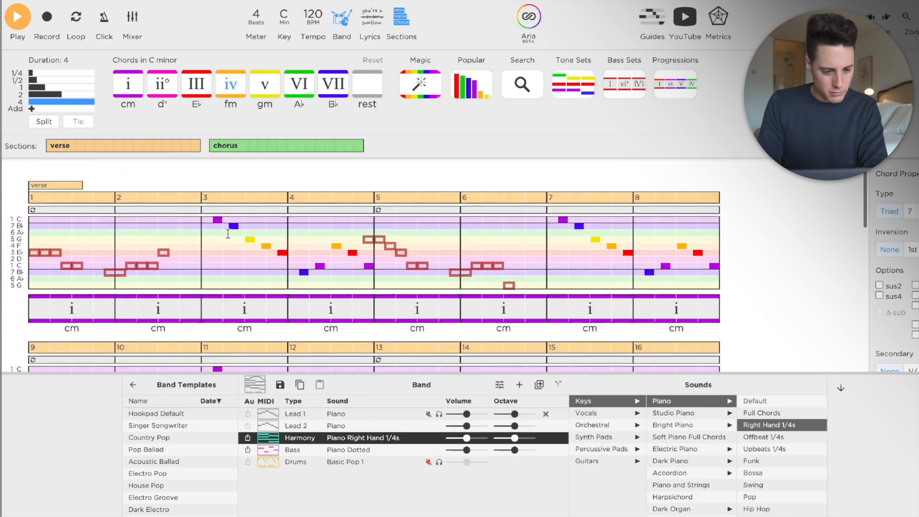
pyautogui.click(37, 231)
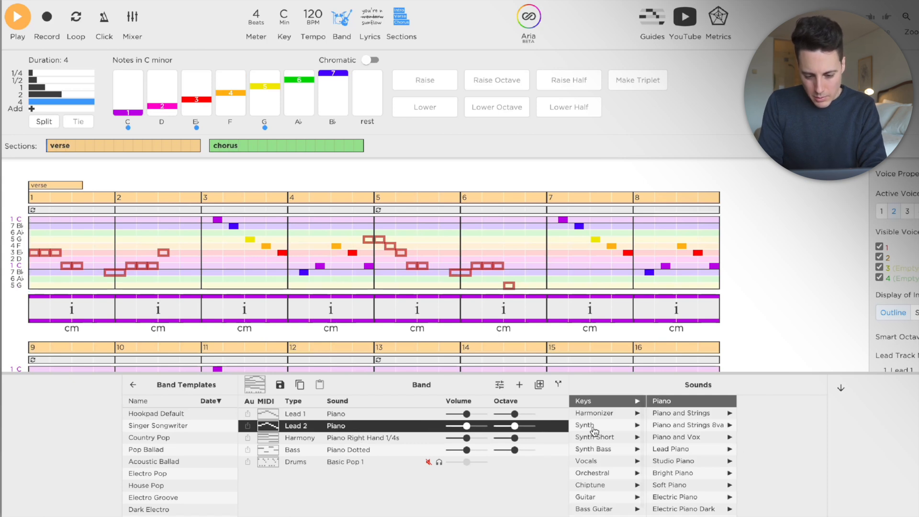
pyautogui.click(601, 498)
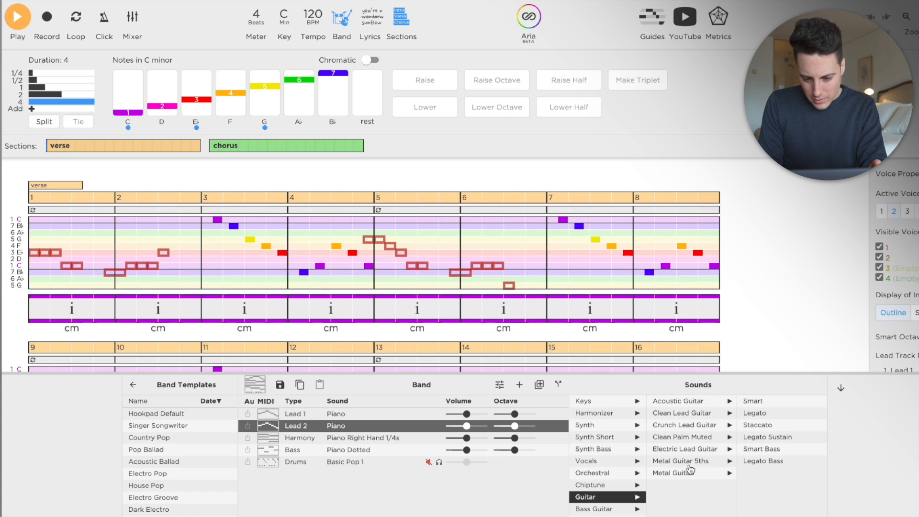
pyautogui.click(681, 413)
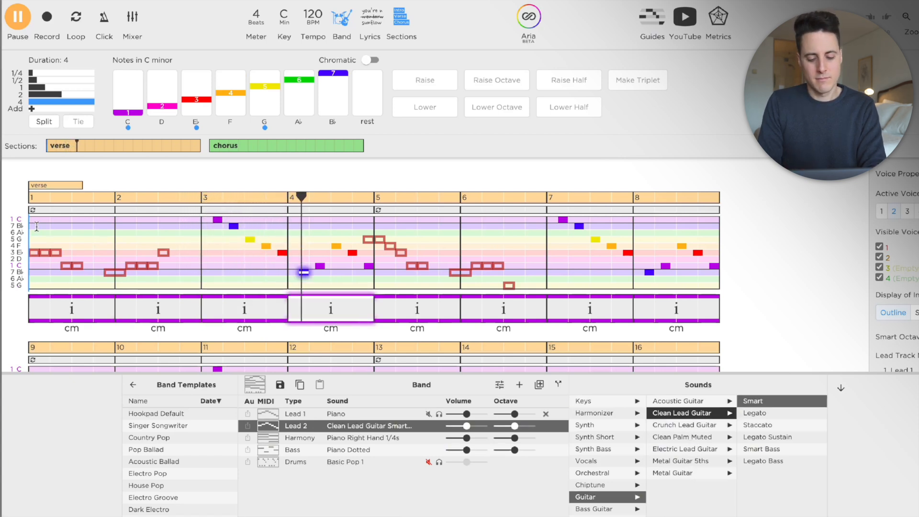
pyautogui.press('space')
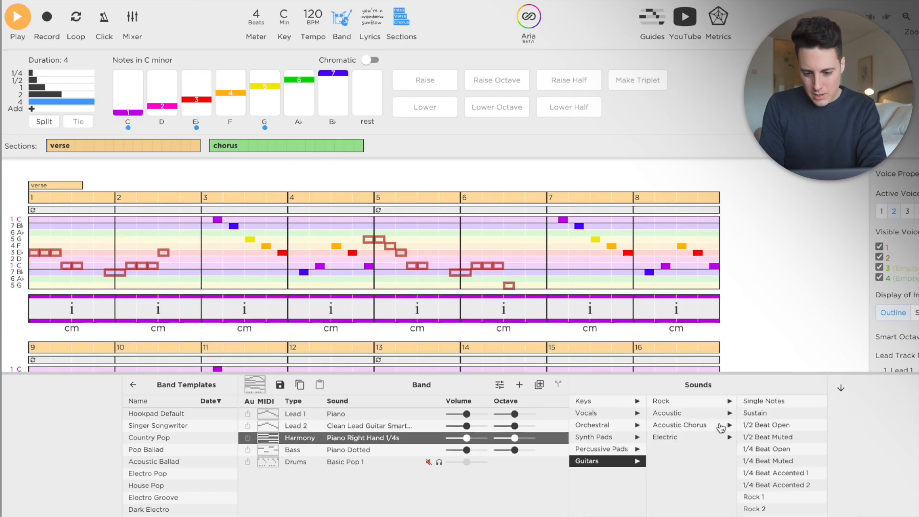
# Set the Harmony sound to the Acoustic guitar with the Funky 1 pattern and audition it from measure 1
pyautogui.click(717, 427)
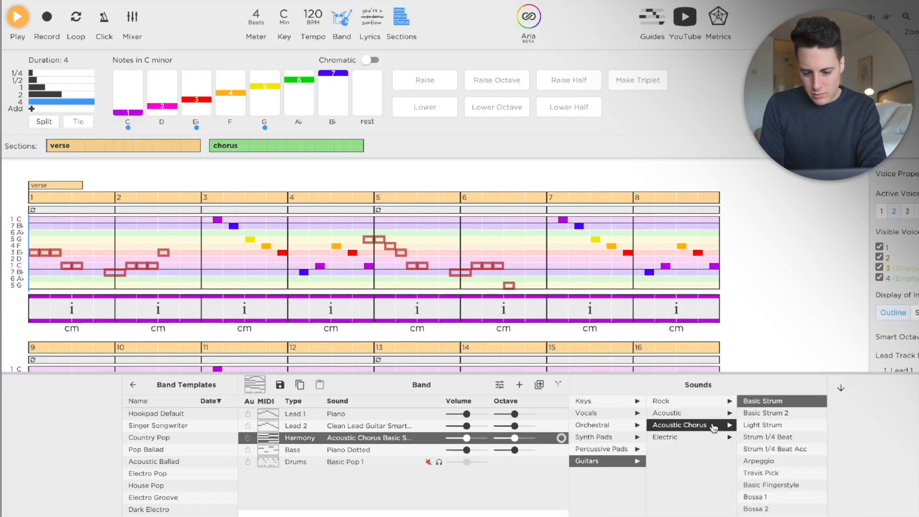
pyautogui.click(694, 414)
pyautogui.scroll(-5, 758, 452)
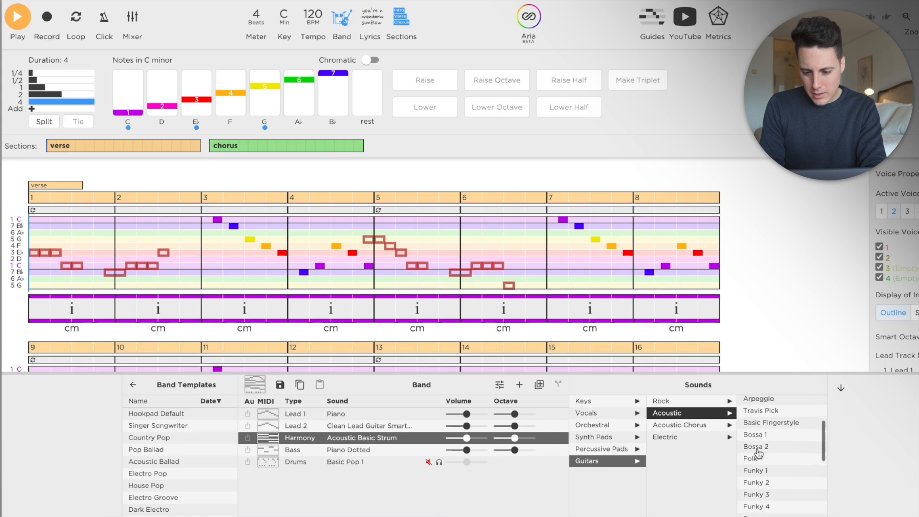
pyautogui.click(756, 428)
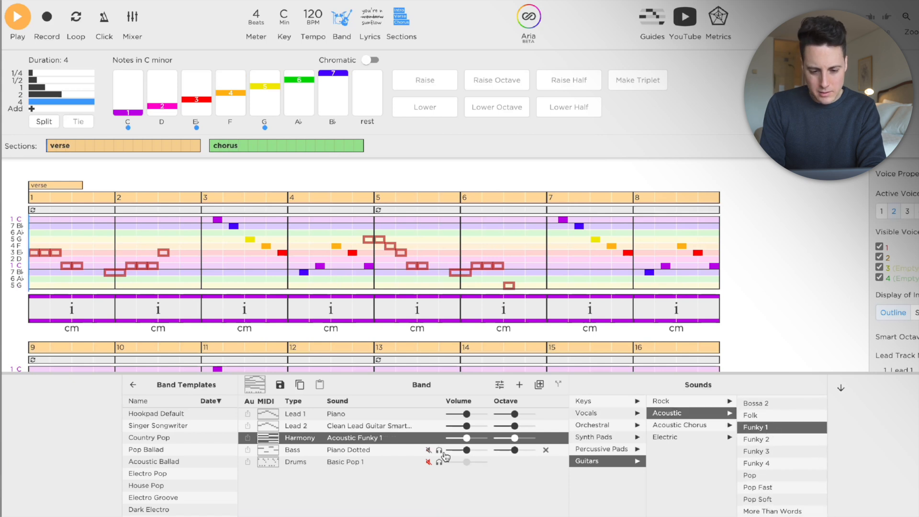
pyautogui.press('space')
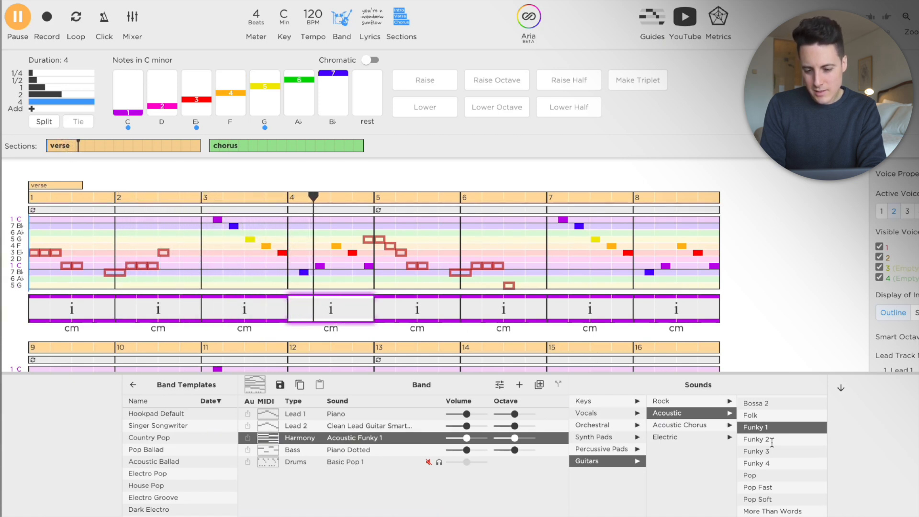
pyautogui.press('space')
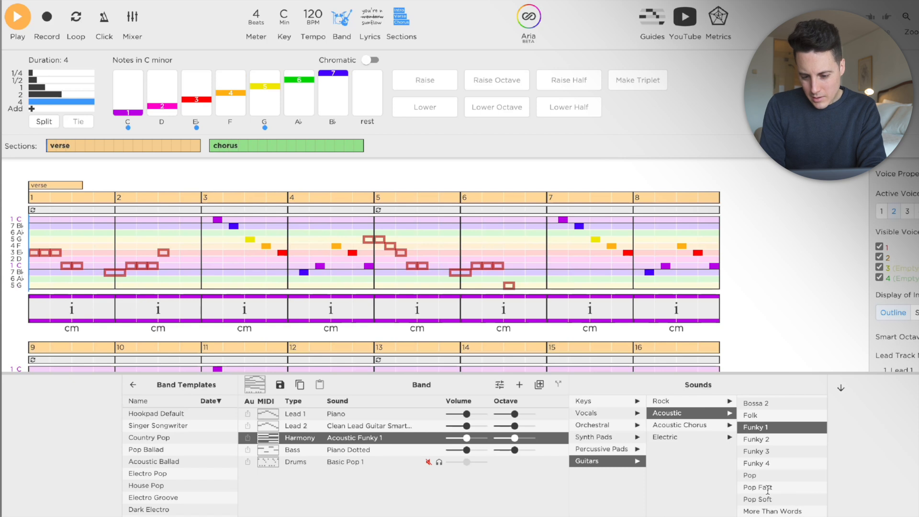
# Set the Bass sound to the electric Pop Bass with the Funk pattern and audition the verse at a higher system volume
pyautogui.click(290, 451)
pyautogui.press('space')
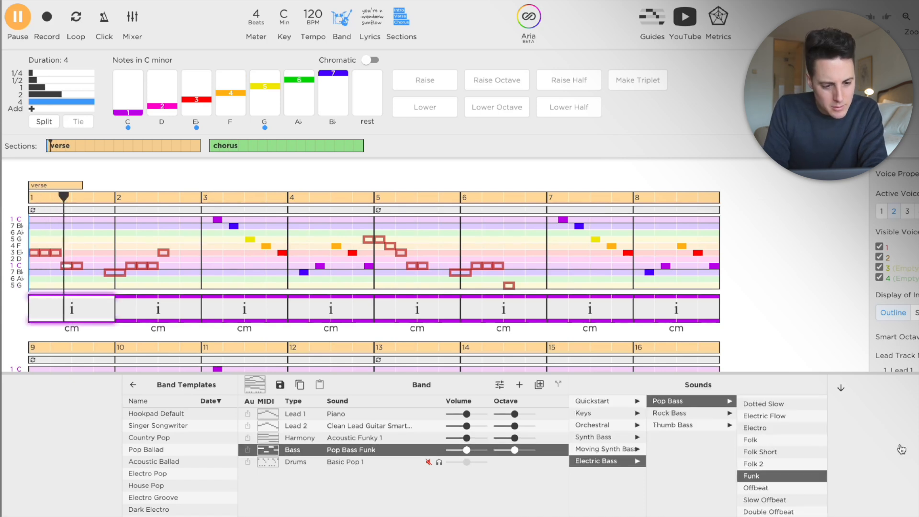
pyautogui.press('XF86AudioRaiseVolume')
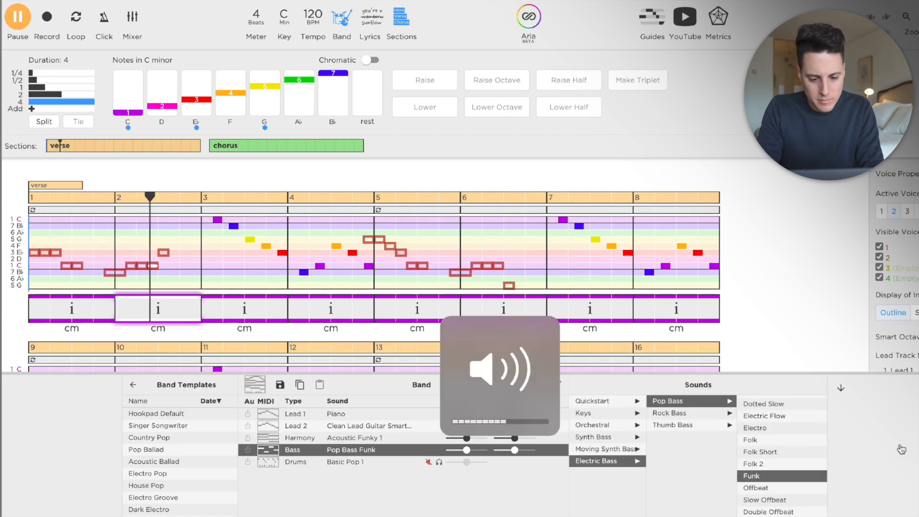
pyautogui.press('XF86AudioRaiseVolume')
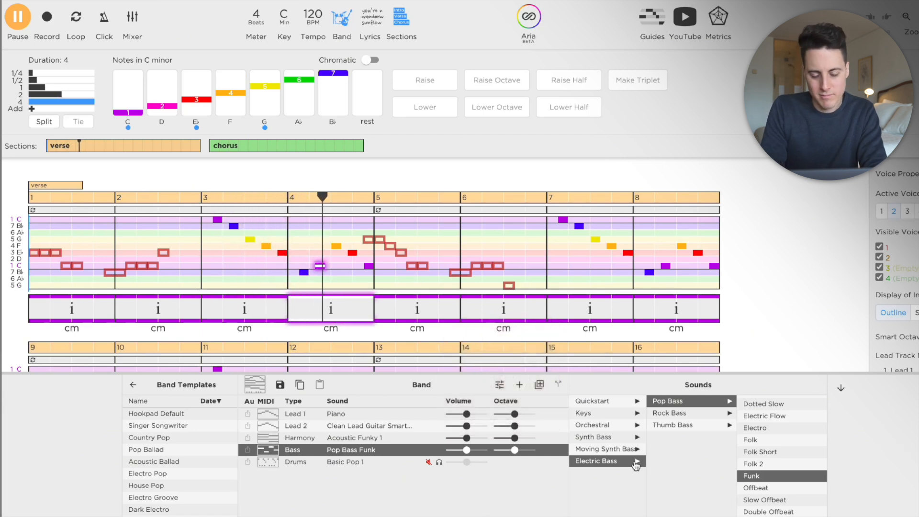
pyautogui.press('space')
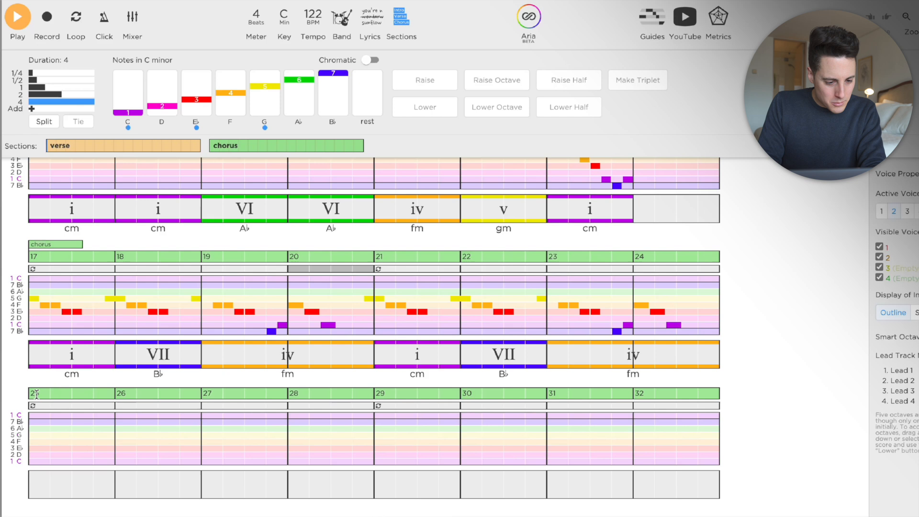
# Create a section named "hook" running from measure 25 to the next change
pyautogui.click(36, 394)
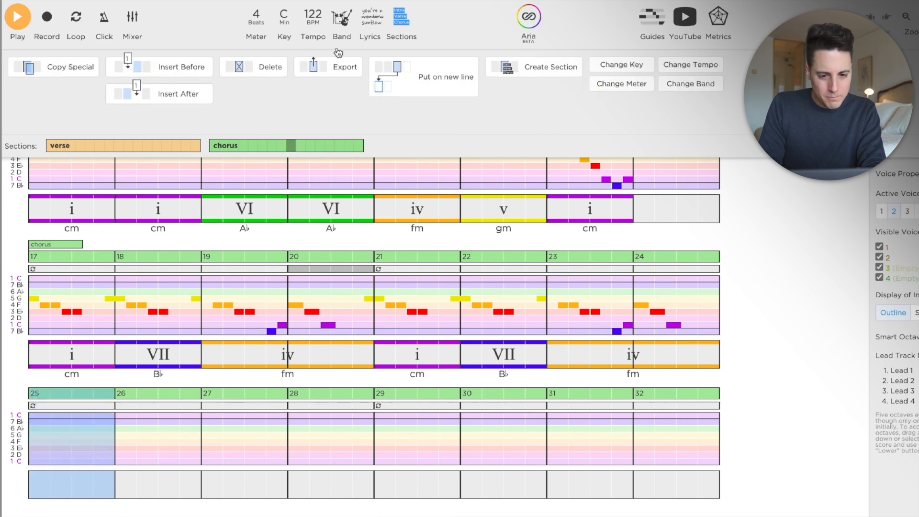
pyautogui.click(528, 87)
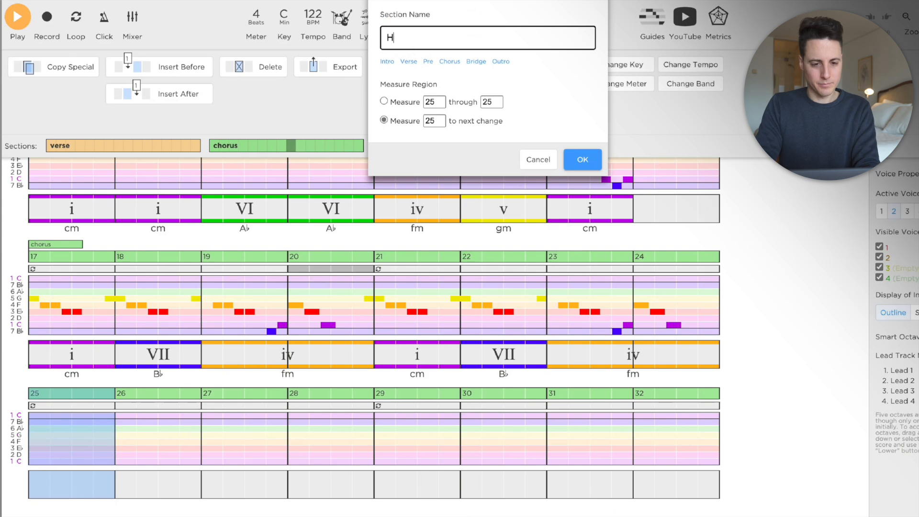
pyautogui.press('Return')
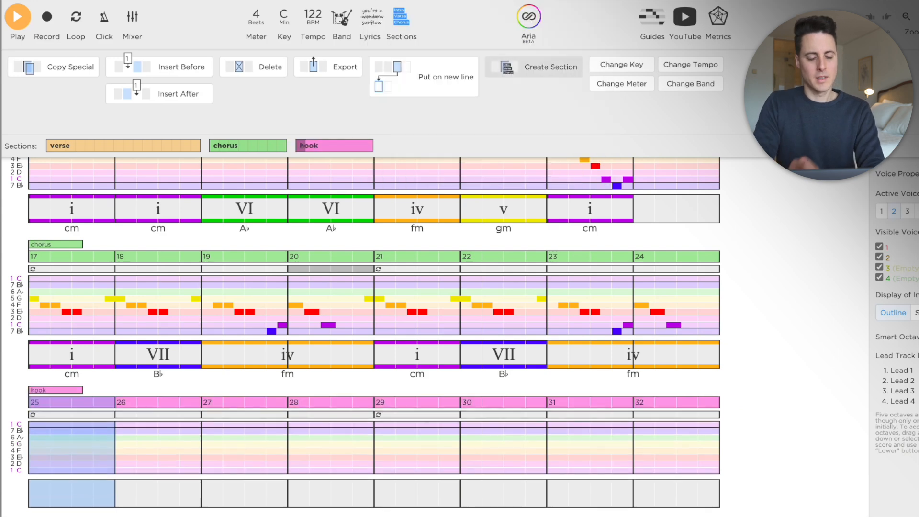
# Fill measures 25 to 28 of the hook with the chords Cm, Cm, Cm and F major
pyautogui.scroll(-2, 55, 465)
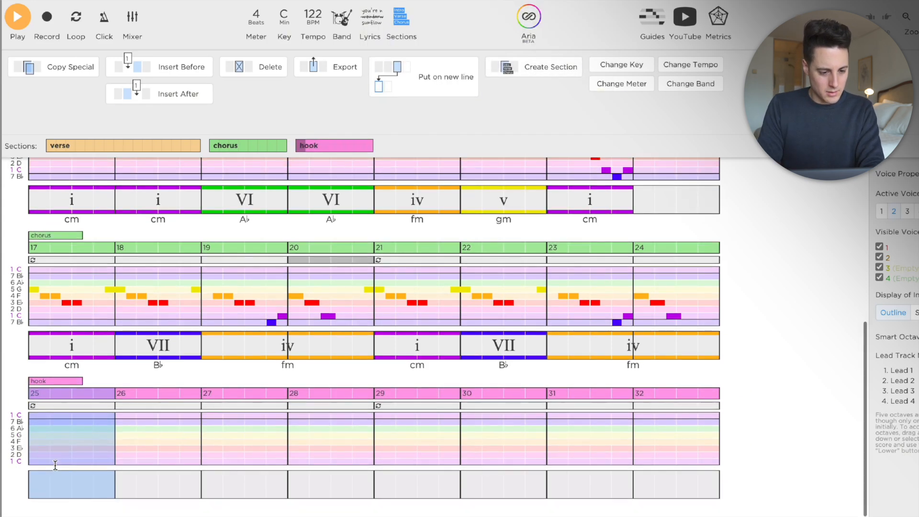
pyautogui.click(48, 491)
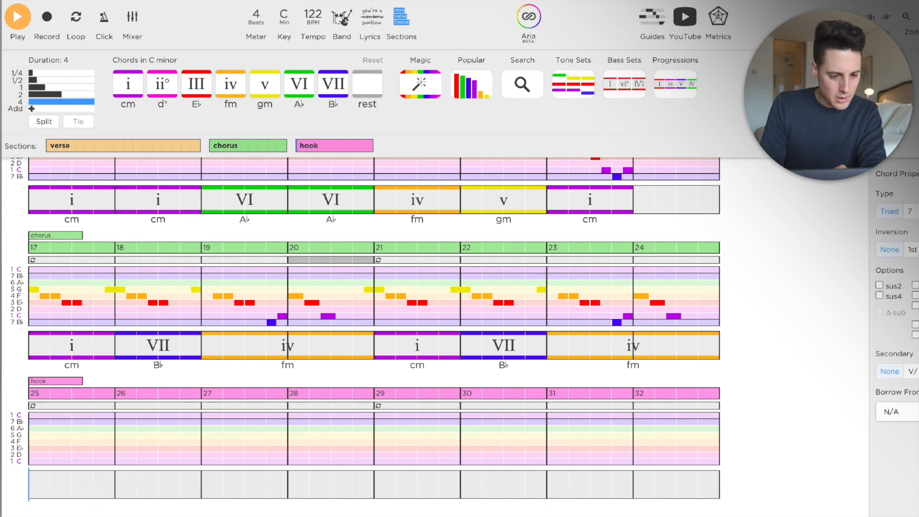
pyautogui.click(123, 84)
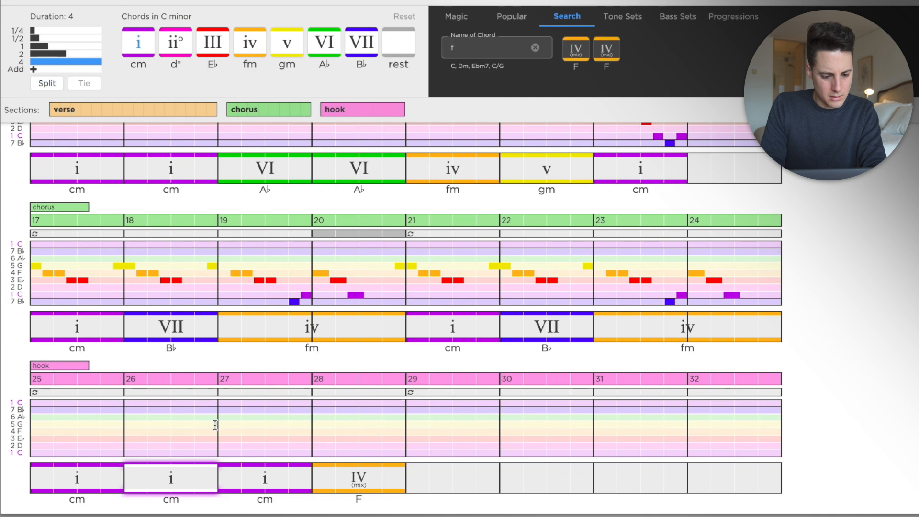
# Try Gm for the chord in measure 27 of the hook, and settle on A♭
pyautogui.click(259, 478)
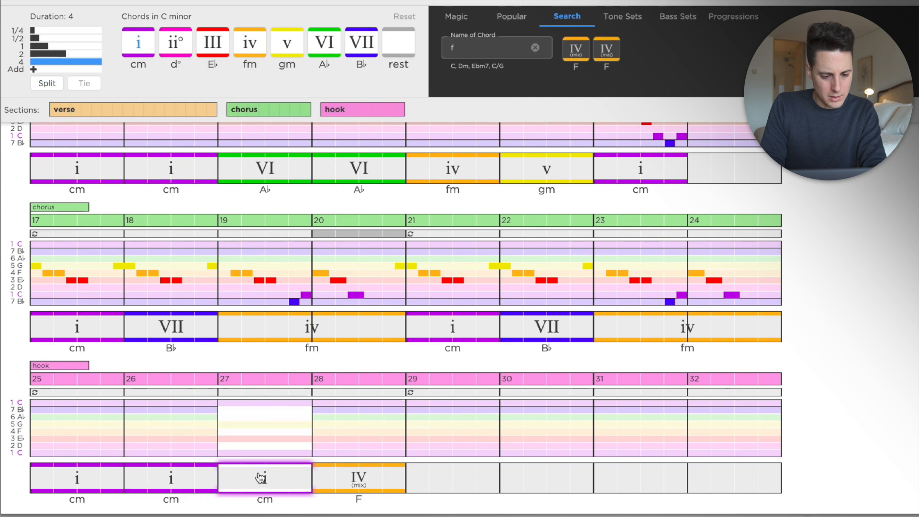
pyautogui.click(287, 43)
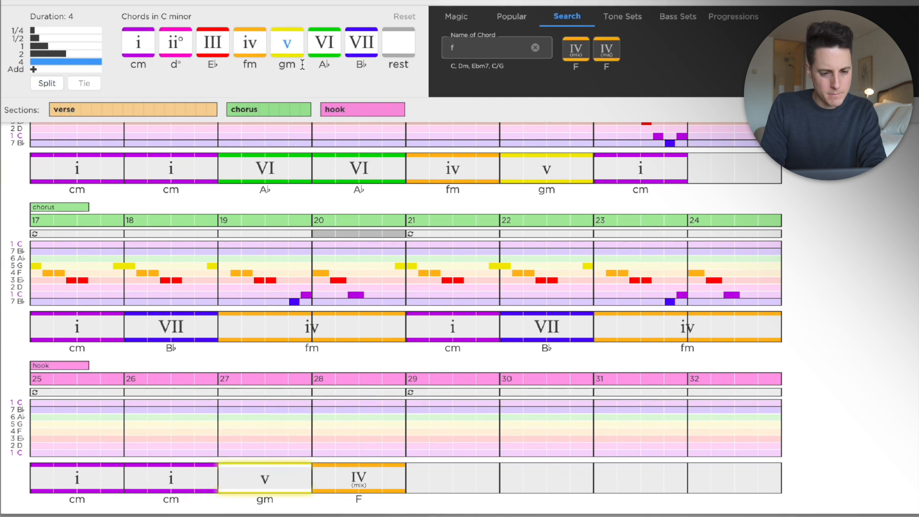
pyautogui.click(323, 48)
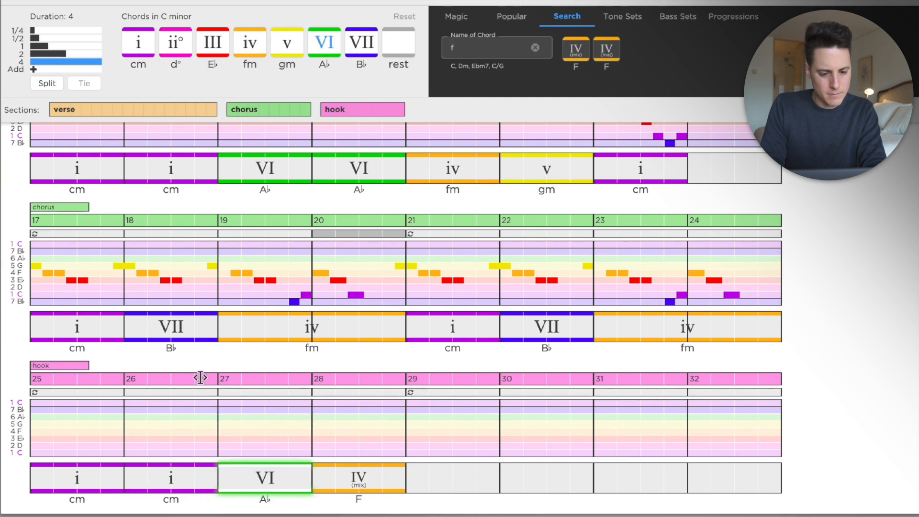
# Audition the hook from measure 25 and return the melody cursor to its start
pyautogui.click(57, 420)
pyautogui.press('space')
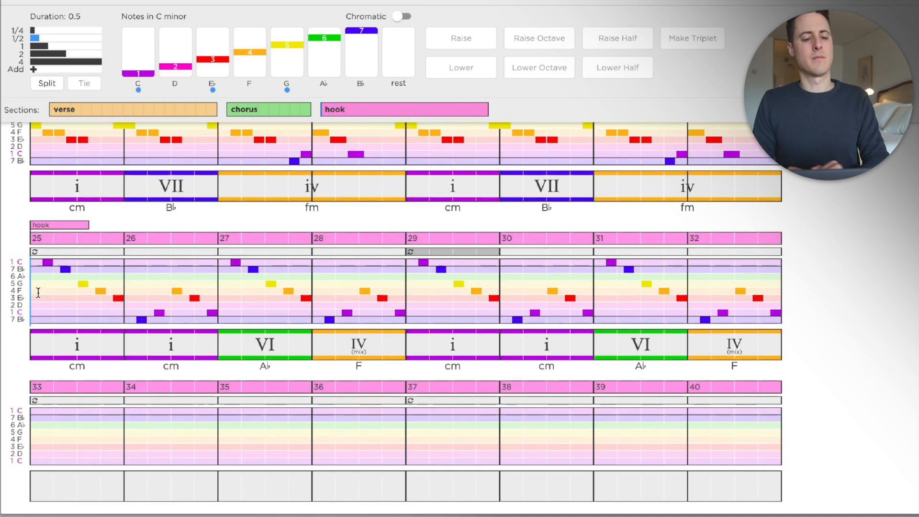
pyautogui.scroll(2, 38, 292)
pyautogui.click(39, 292)
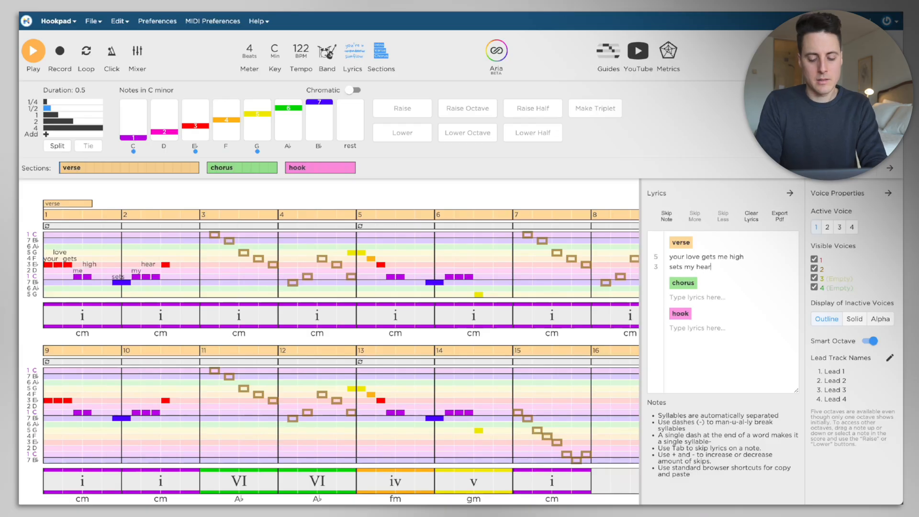
# Add the verse lyric lines "your lips taste so sweet" and "move me to the beat"
pyautogui.press('Return')
pyautogui.write('your lips taste so sweet')
pyautogui.press('Return')
pyautogui.write('move me to the beat')
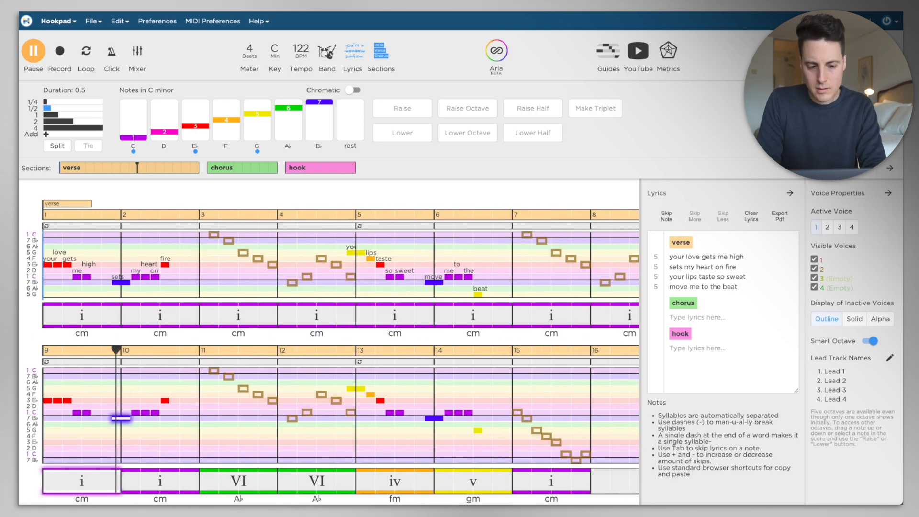
pyautogui.click(721, 286)
pyautogui.write('beat')
# Enter the chorus lyric lines "dance into the night", "funk is on our side", "your loving divine" and "aching to be mine"
pyautogui.click(697, 317)
pyautogui.write('dance into the night')
pyautogui.press('Return')
pyautogui.write('funk is on our side')
pyautogui.press('Return')
pyautogui.write('your loving divine')
pyautogui.press('Return')
pyautogui.write('aching to be mine')
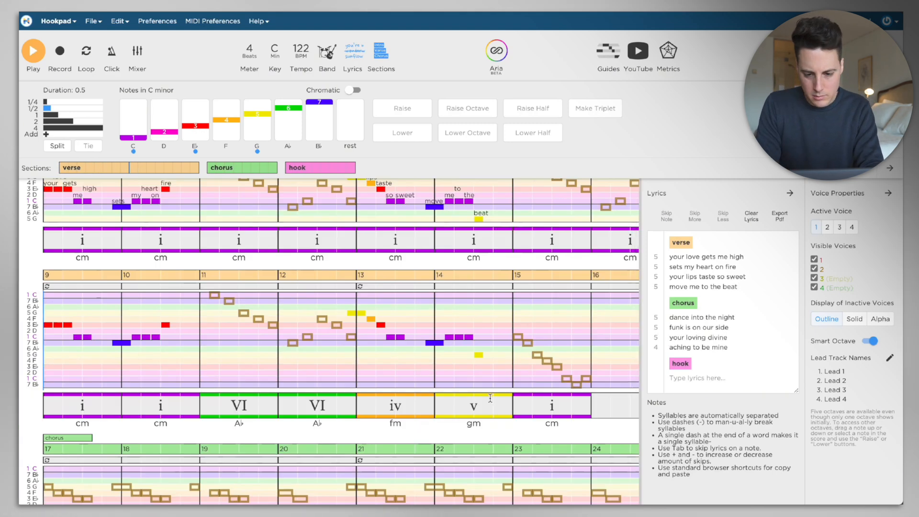
# Move the four chorus lyric lines to the end of the verse lyrics, followed by a blank line
pyautogui.hotkey('ctrl', 'x')
pyautogui.hotkey('ctrl', 'v')
pyautogui.press('Return')
pyautogui.press('Return')
# Add "feel the mu" to the verse lyrics, and "sic in the air", "let it takes us everywhere" and "shine within our stars" to the chorus
pyautogui.write('feel the mu sic in the air')
pyautogui.click(50, 110)
pyautogui.press('Return')
pyautogui.write('fall it takes us everywhere')
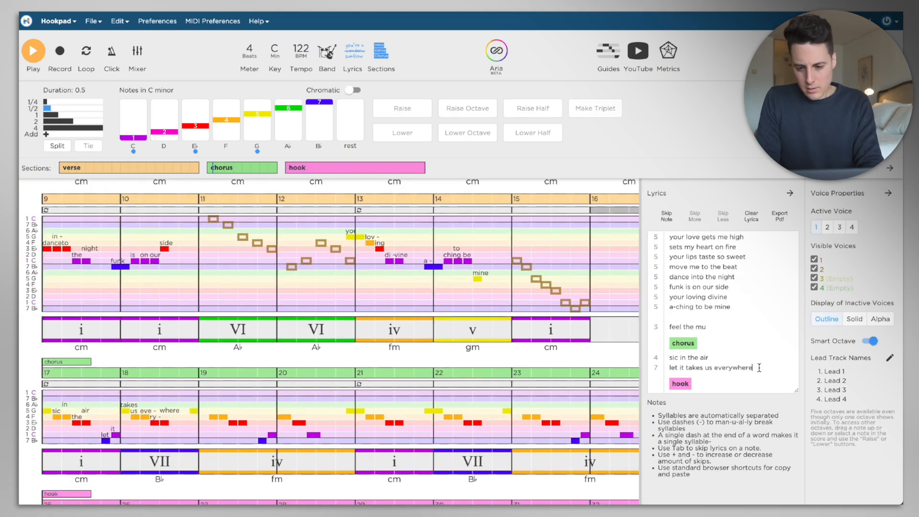
pyautogui.press('Return')
pyautogui.write('shine within our stars')
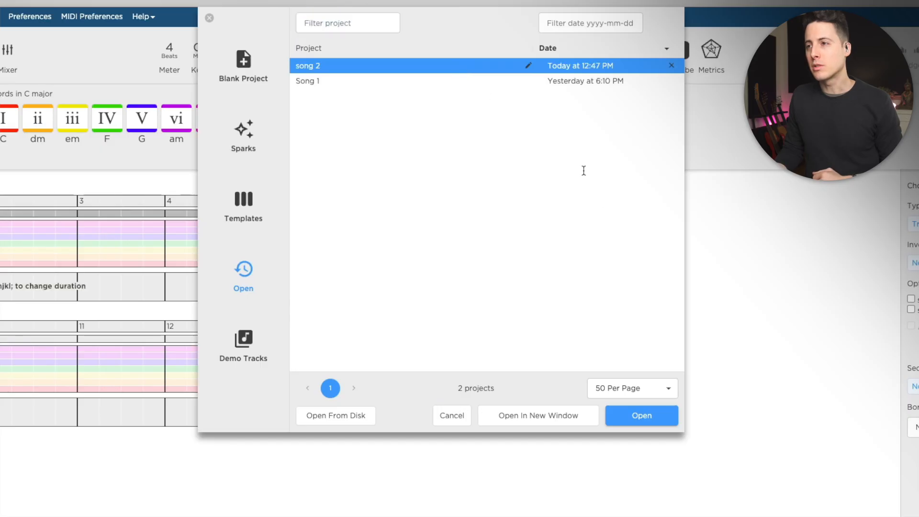
# Open the saved project "song 2", dismiss the MIDI export notice, and select measures 1 to 16 of the verse
pyautogui.click(639, 417)
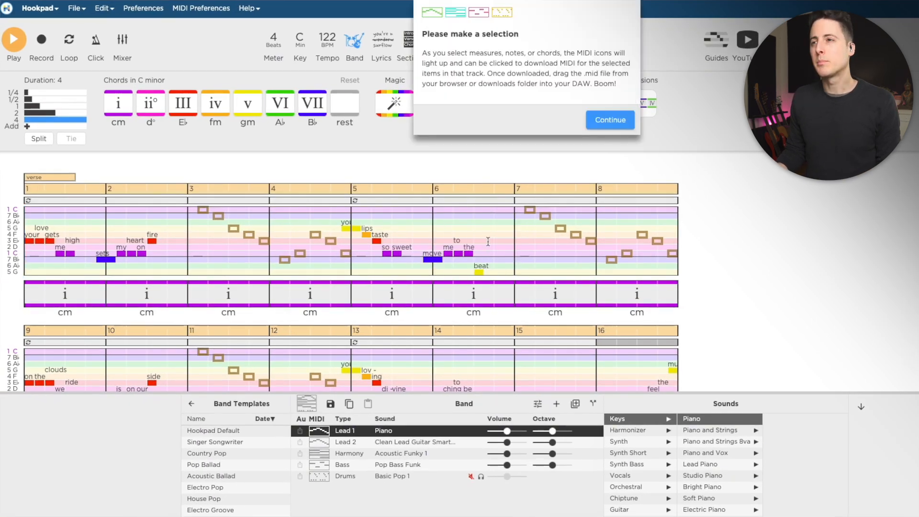
pyautogui.click(610, 121)
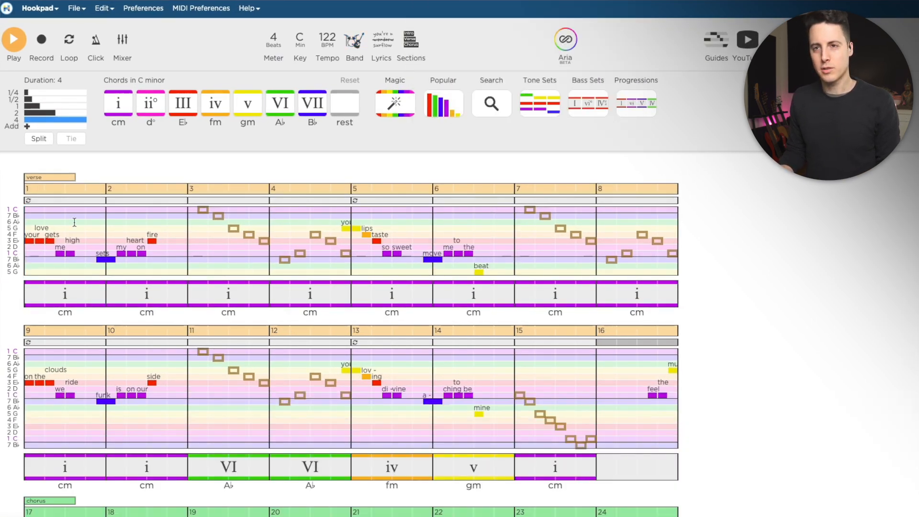
pyautogui.moveTo(31, 188); pyautogui.dragTo(659, 330)
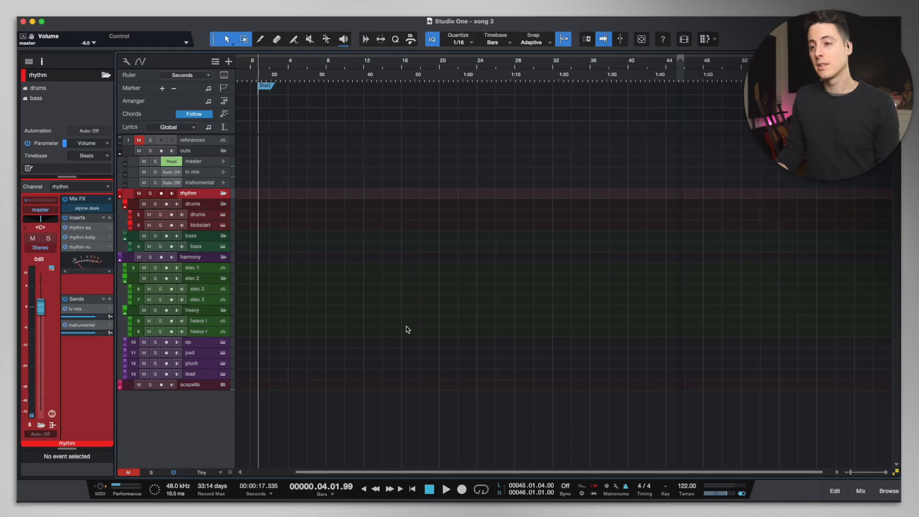
# Switch to Studio One and import the exported MIDI files from the Downloads folder as new tracks below the acapella folder
pyautogui.moveTo(425, 472); pyautogui.dragTo(393, 469)
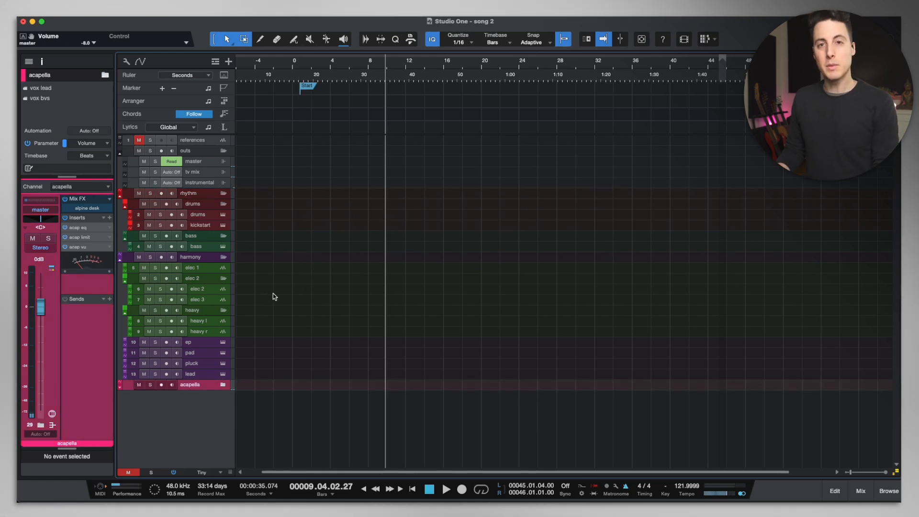
pyautogui.press('F5')
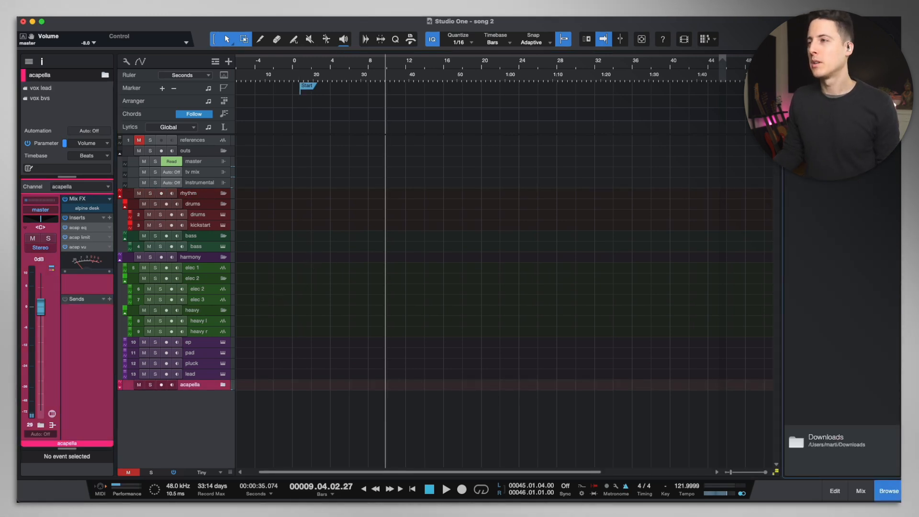
pyautogui.moveTo(838, 287); pyautogui.dragTo(299, 431)
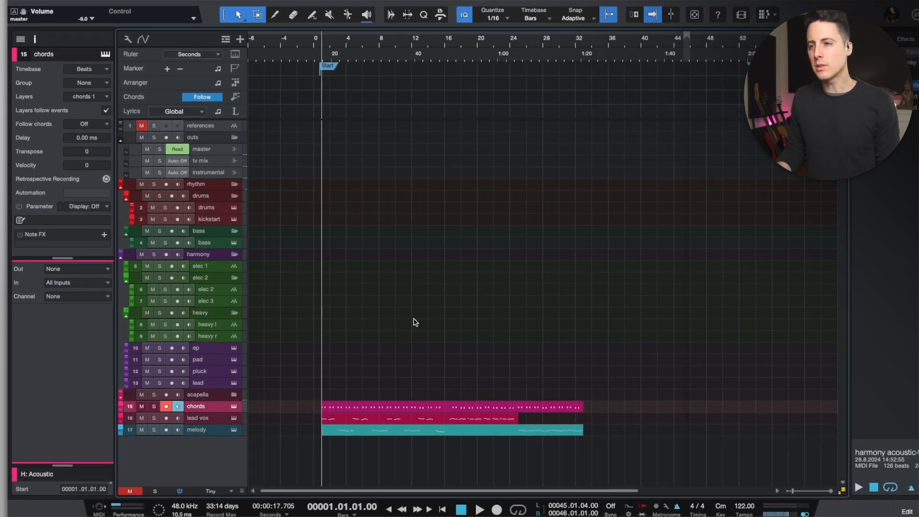
# Extract the chords from the chords track's MIDI event onto the Chord track
pyautogui.moveTo(395, 407); pyautogui.dragTo(395, 101)
pyautogui.hotkey('ctrl', 'z')
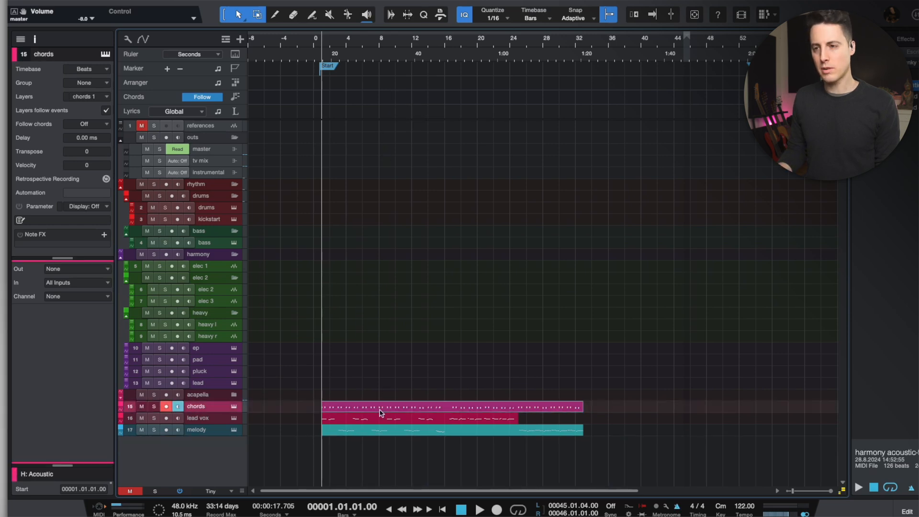
pyautogui.moveTo(378, 406); pyautogui.dragTo(396, 98)
pyautogui.scroll(5, 429, 70)
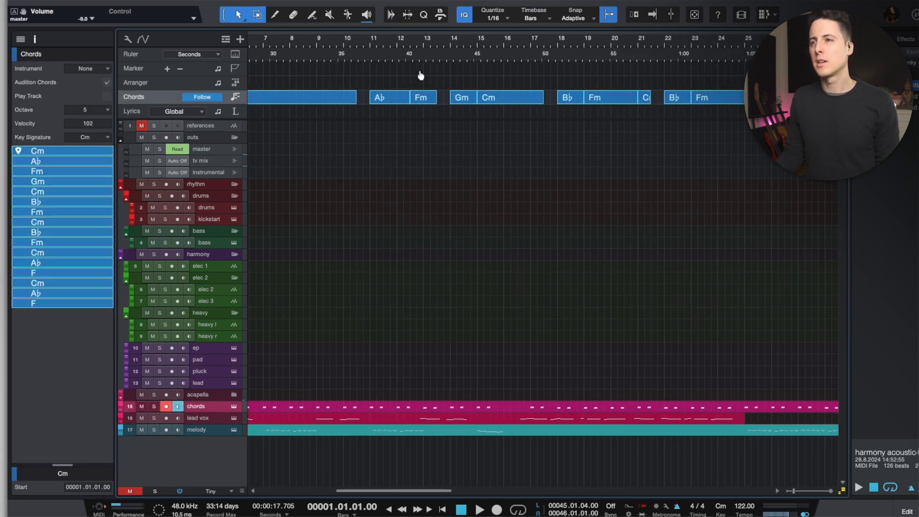
pyautogui.scroll(-5, 430, 59)
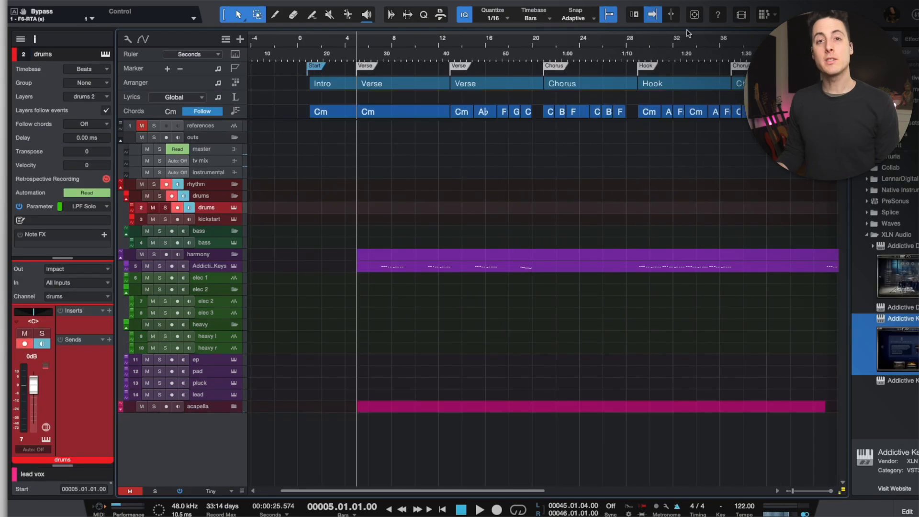